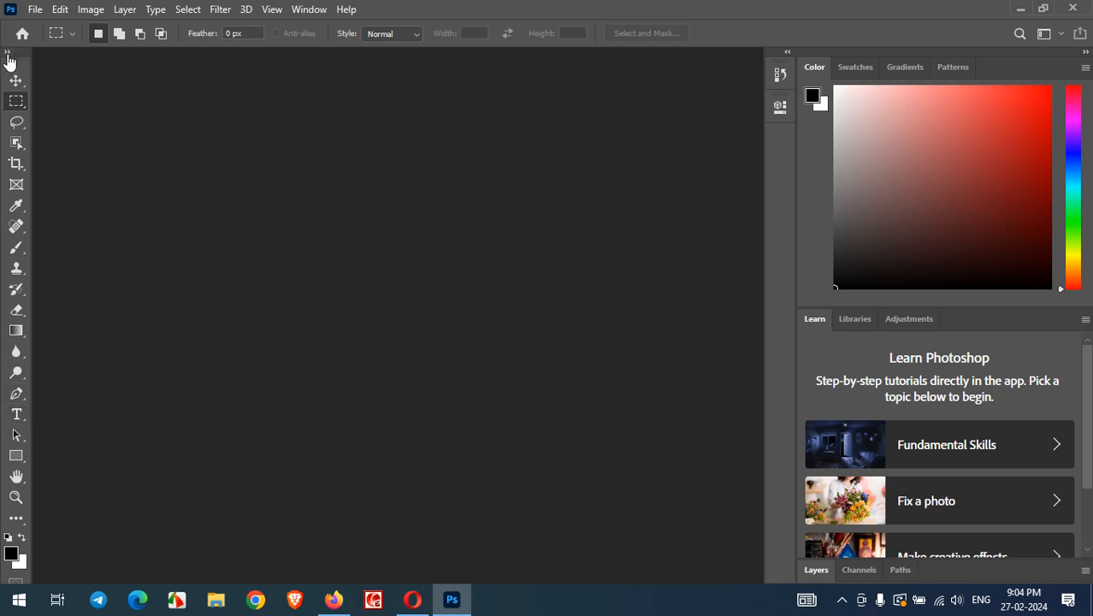
Switch the toolbox to two columns and start setting up a new document.
{"action": "left_click", "coordinate": [7, 54]}
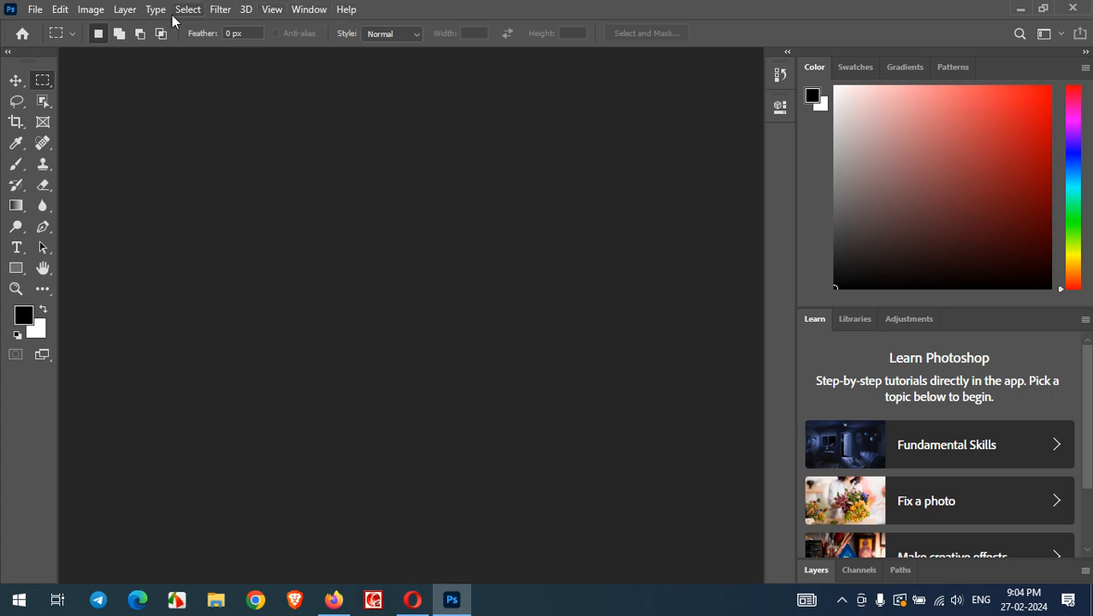
{"action": "left_click", "coordinate": [36, 11]}
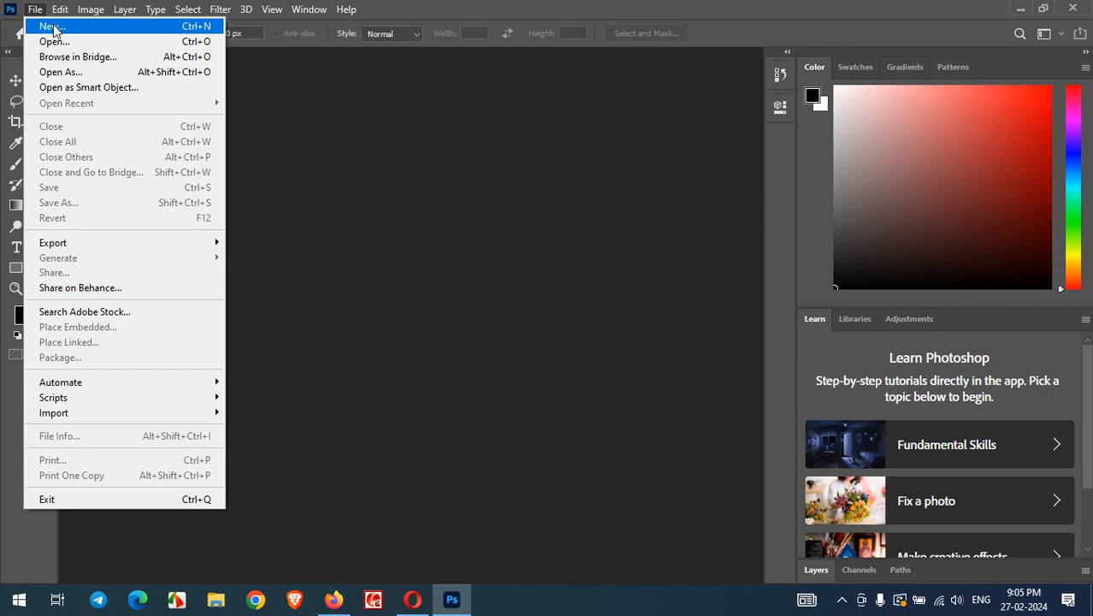
{"action": "left_click", "coordinate": [53, 28]}
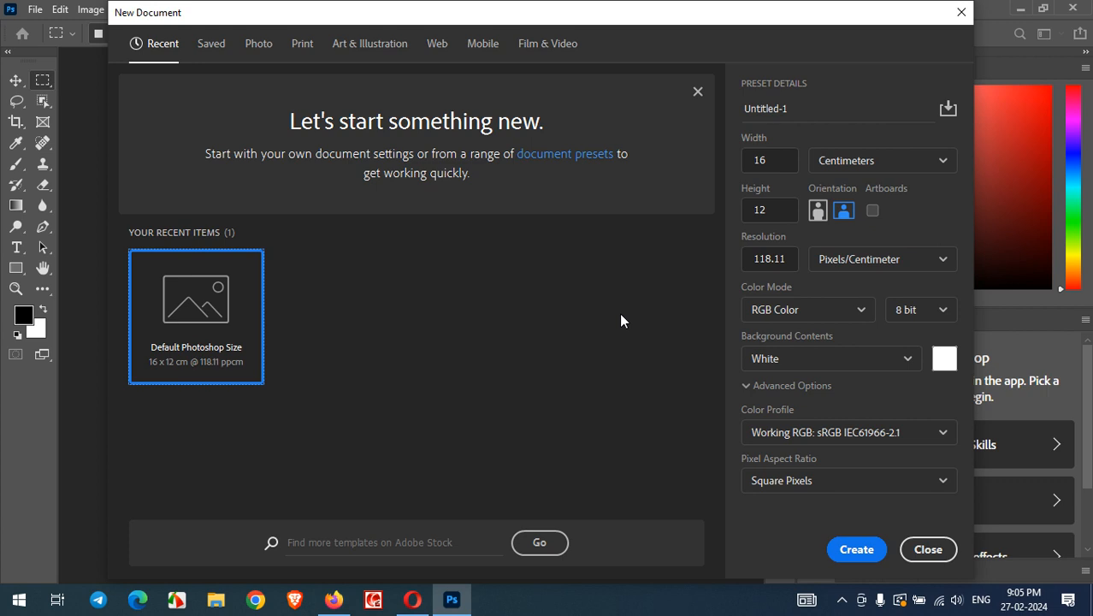
Keep centimetres as the unit and set the new document's width to 18 and height to 13.
{"action": "left_click", "coordinate": [842, 165]}
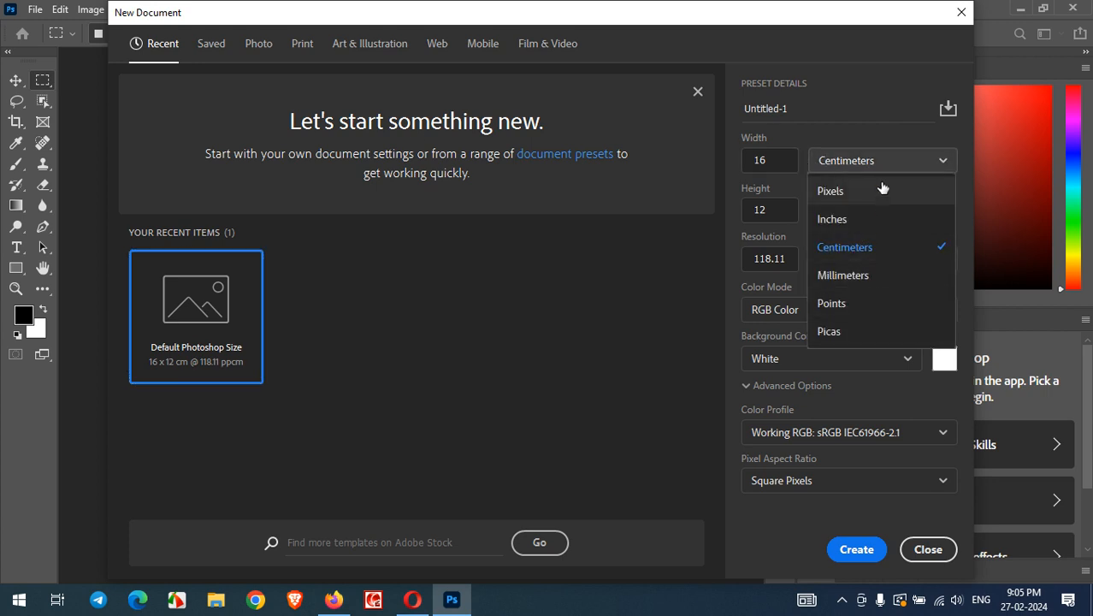
{"action": "left_click", "coordinate": [864, 258]}
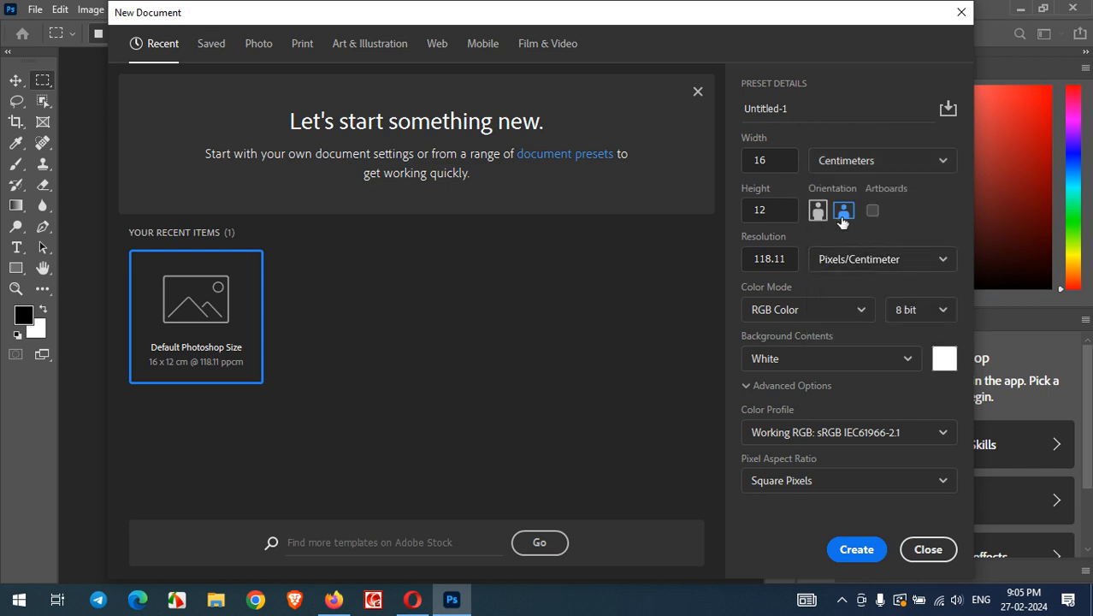
{"action": "double_click", "coordinate": [781, 162]}
{"action": "type", "text": "18"}
{"action": "key", "text": "Tab"}
{"action": "key", "text": "Tab"}
{"action": "type", "text": "13"}
Set the document's resolution to 300 Pixels/Inch, comparing it with Pixels/Centimeter.
{"action": "left_click", "coordinate": [838, 265]}
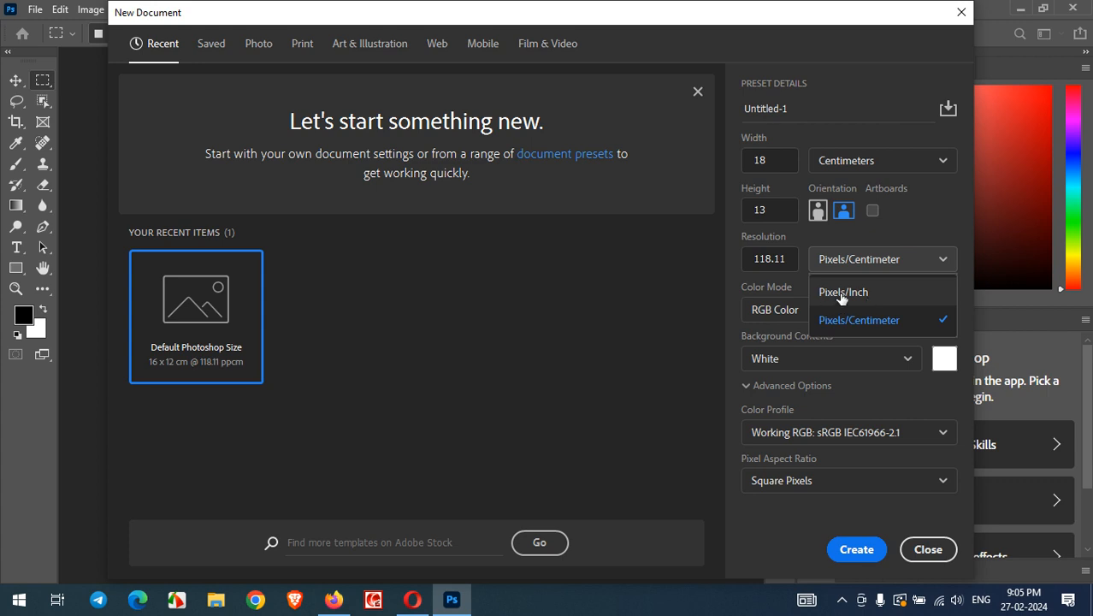
{"action": "left_click", "coordinate": [843, 293]}
{"action": "left_click", "coordinate": [855, 265]}
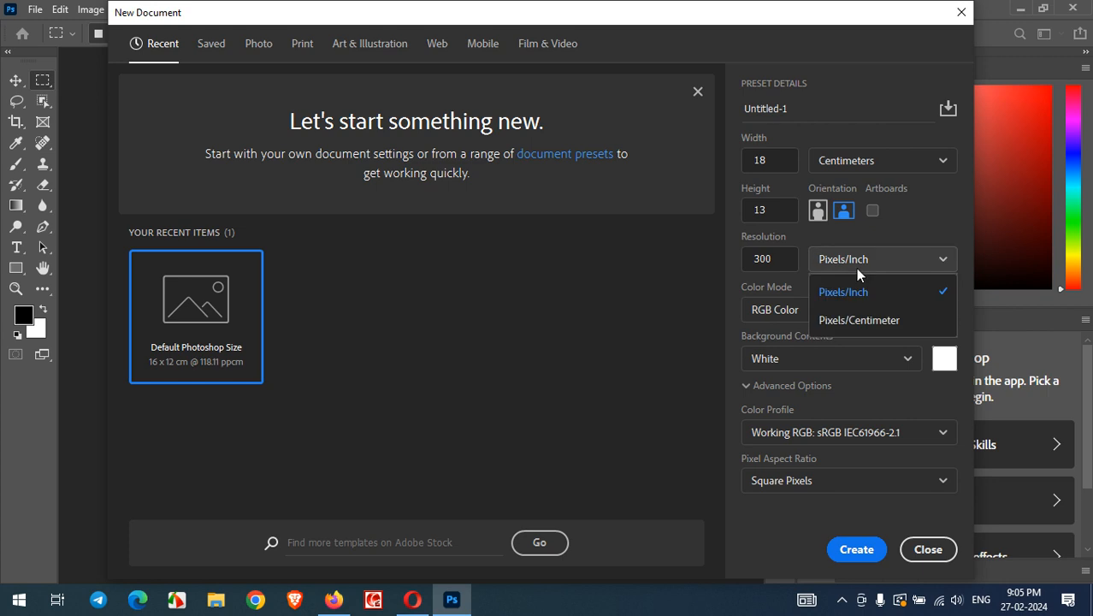
{"action": "left_click", "coordinate": [865, 319]}
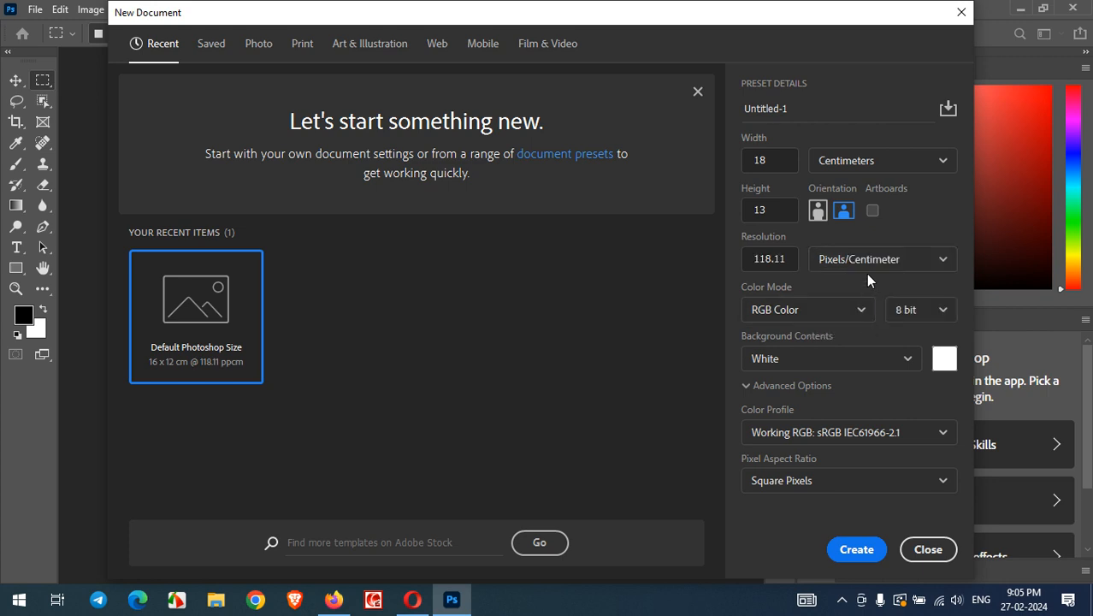
{"action": "left_click", "coordinate": [865, 263]}
{"action": "left_click", "coordinate": [866, 293]}
{"action": "left_click_drag", "start_coordinate": [778, 261], "coordinate": [751, 261]}
Name the document "Sampple Photo" and create it.
{"action": "left_click", "coordinate": [804, 102]}
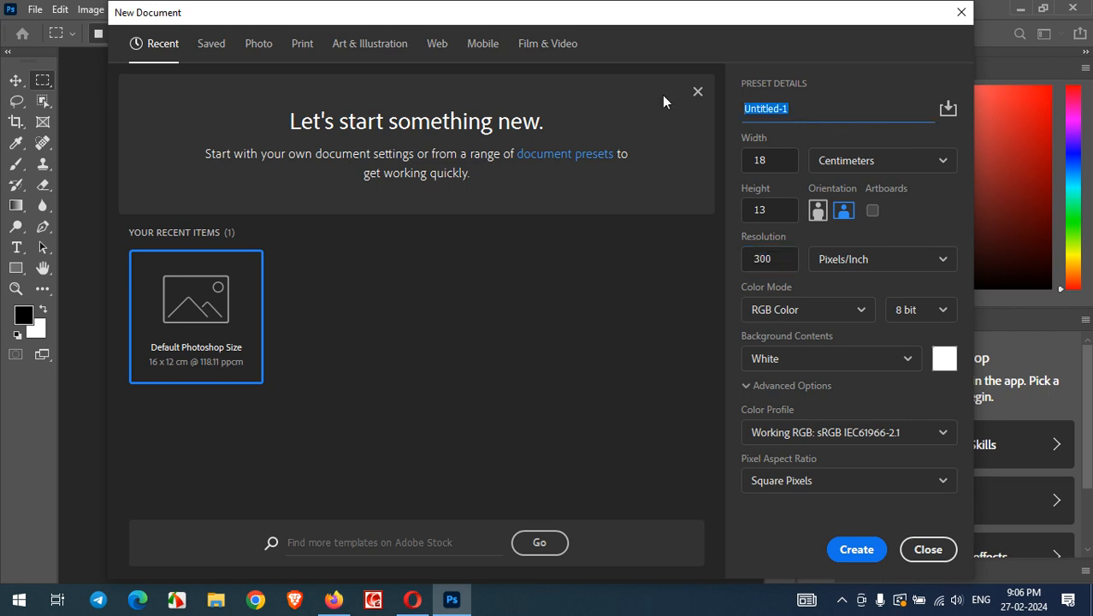
{"action": "type", "text": "Sampple Photo"}
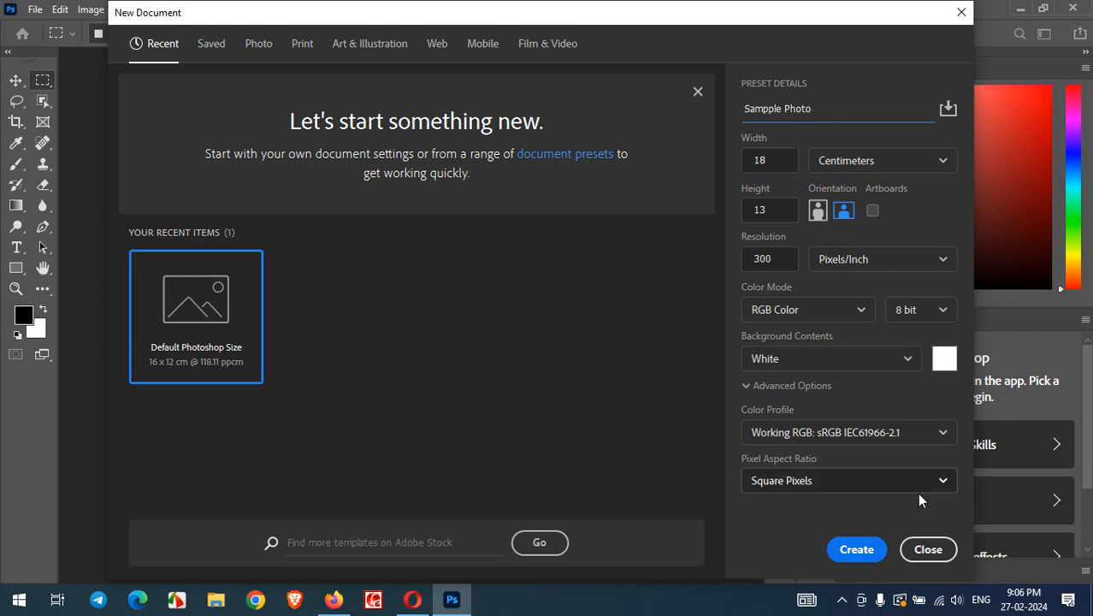
{"action": "left_click", "coordinate": [858, 550]}
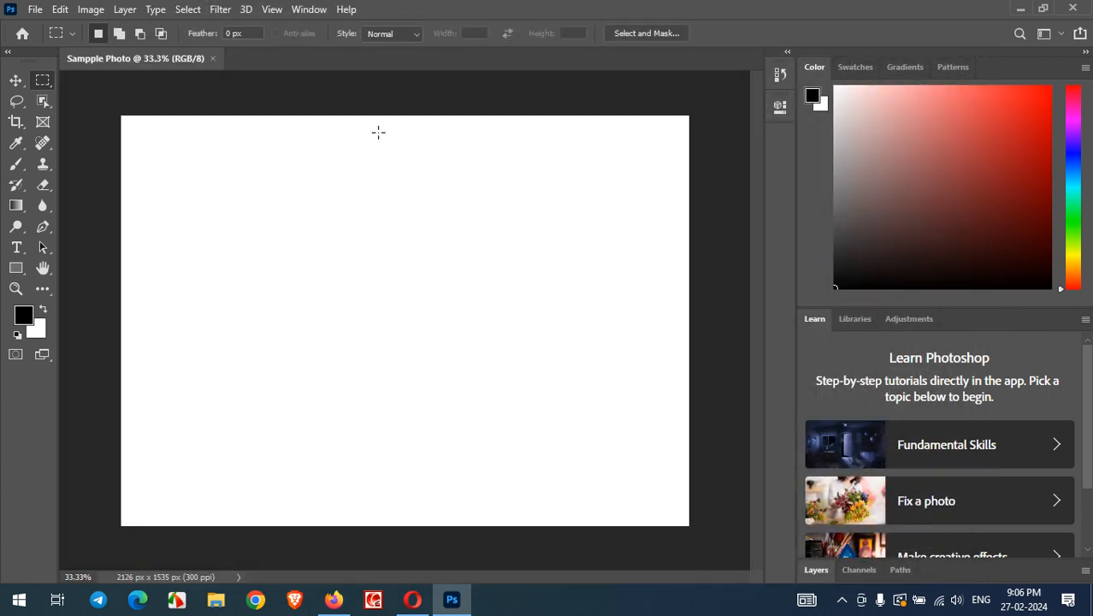
Draw a black ellipse about 613 by 376 px in the canvas's upper-left area and collapse its properties.
{"action": "left_click", "coordinate": [17, 272]}
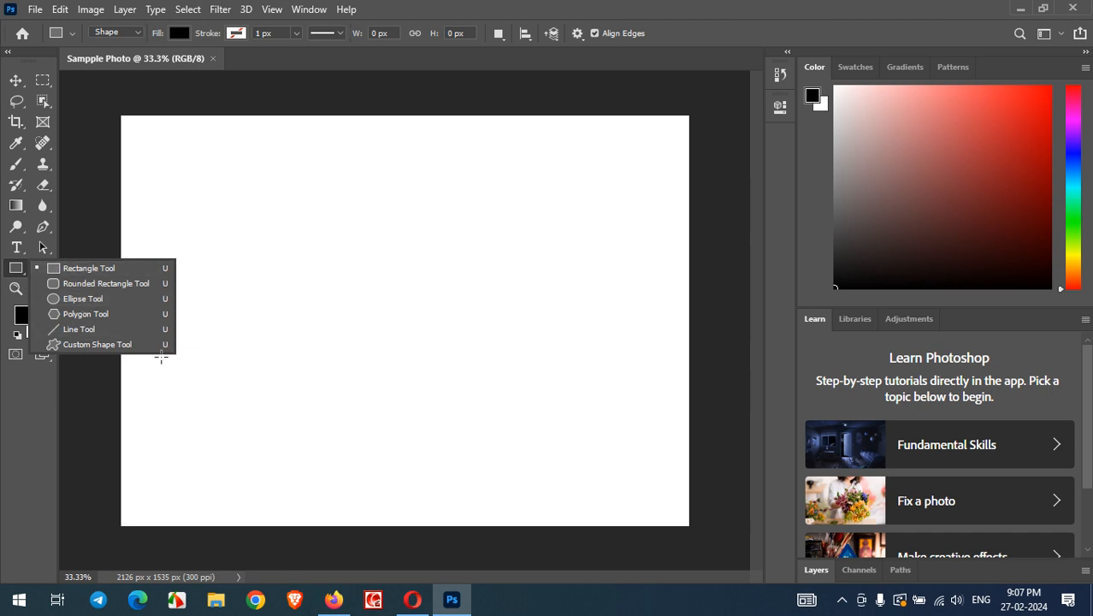
{"action": "left_click", "coordinate": [83, 299]}
{"action": "left_click_drag", "start_coordinate": [180, 164], "coordinate": [345, 264]}
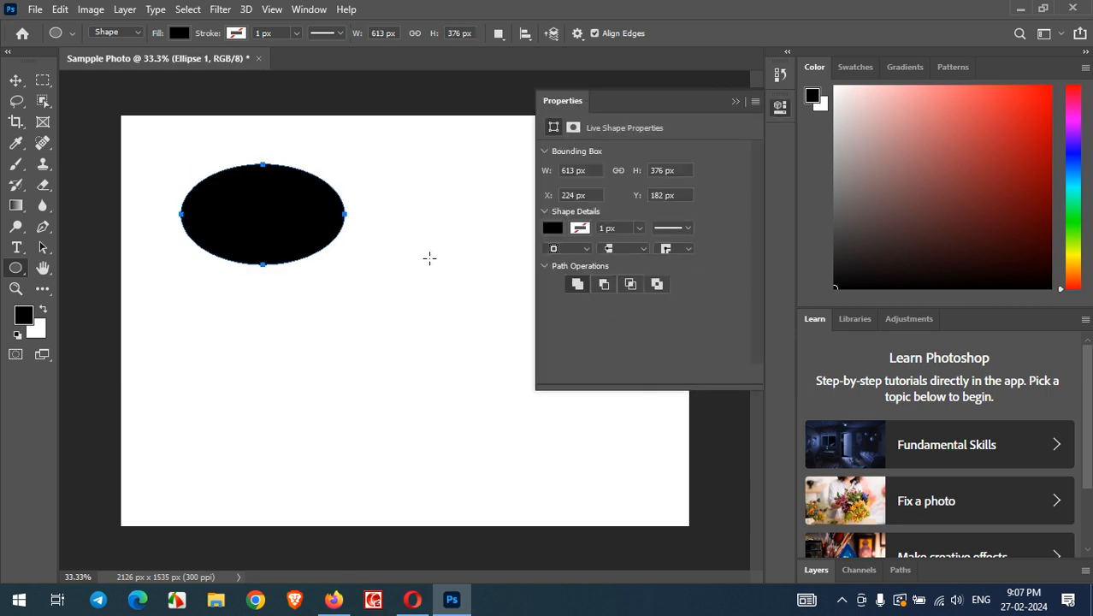
{"action": "left_click", "coordinate": [735, 101]}
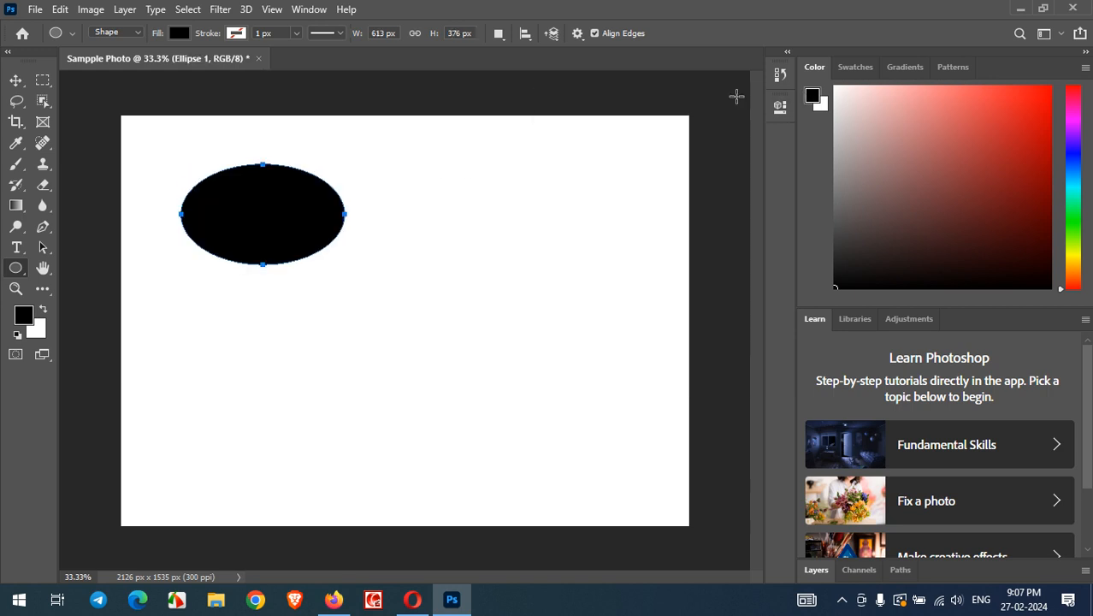
Move the ellipse right with the Move tool, to the upper area just right of the canvas's centre.
{"action": "left_click", "coordinate": [122, 35]}
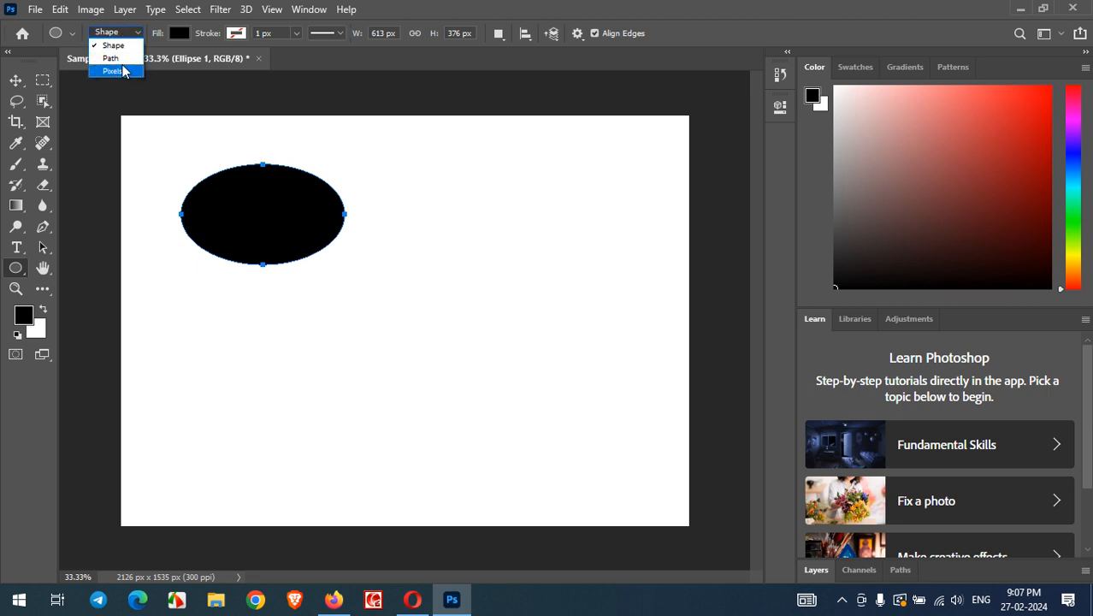
{"action": "left_click", "coordinate": [21, 75]}
{"action": "left_click", "coordinate": [22, 81]}
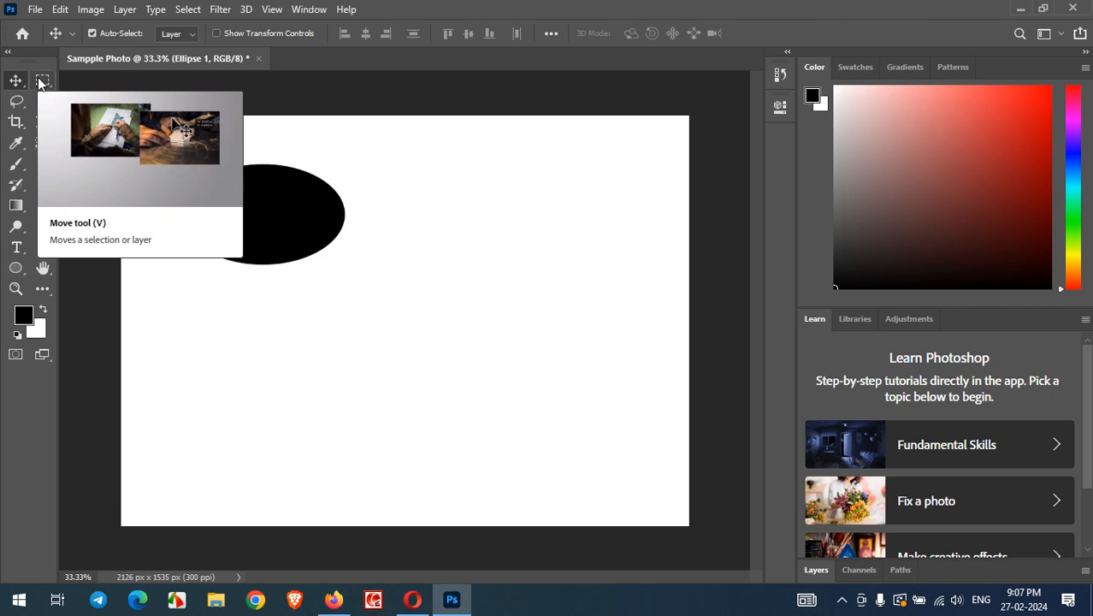
{"action": "left_click", "coordinate": [325, 159]}
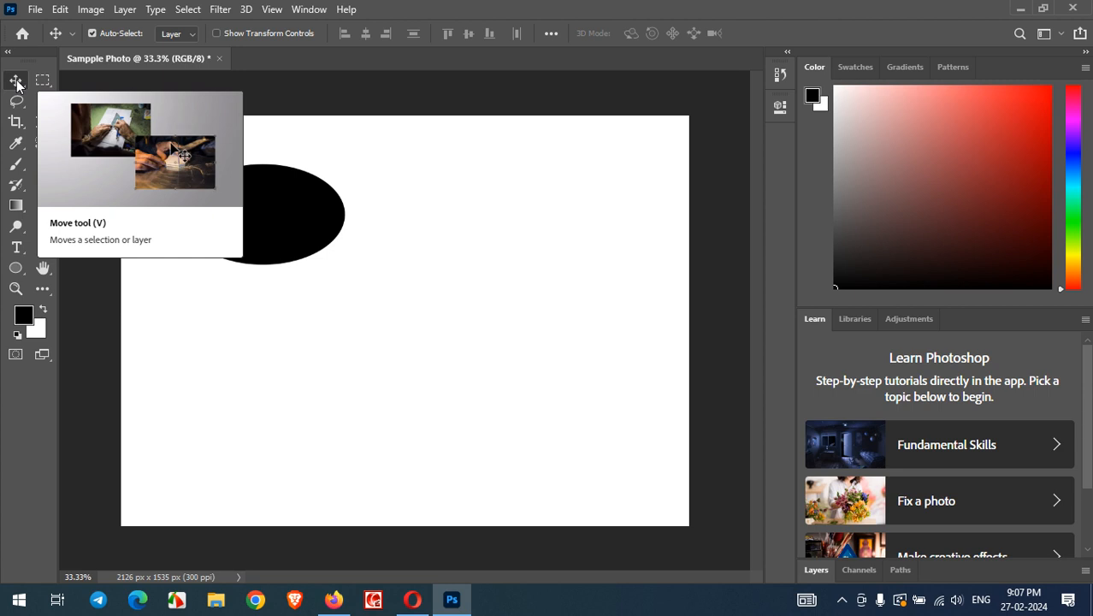
{"action": "left_click_drag", "start_coordinate": [299, 209], "coordinate": [451, 232]}
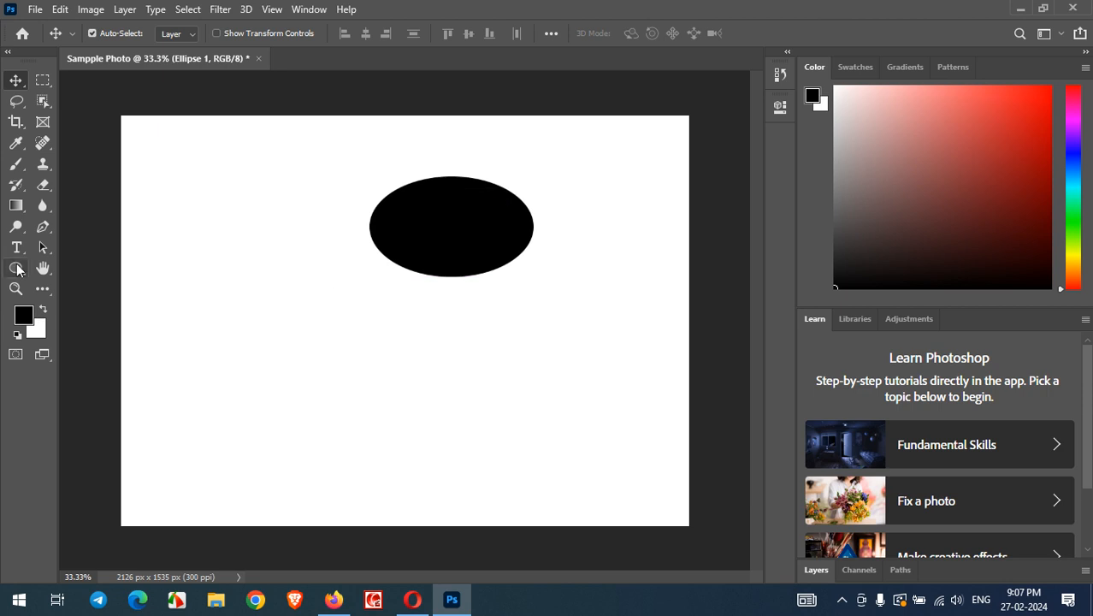
Draw a wide black rectangle below and left of the ellipse, and a small one about 94 by 136 px beside it.
{"action": "left_click", "coordinate": [19, 270]}
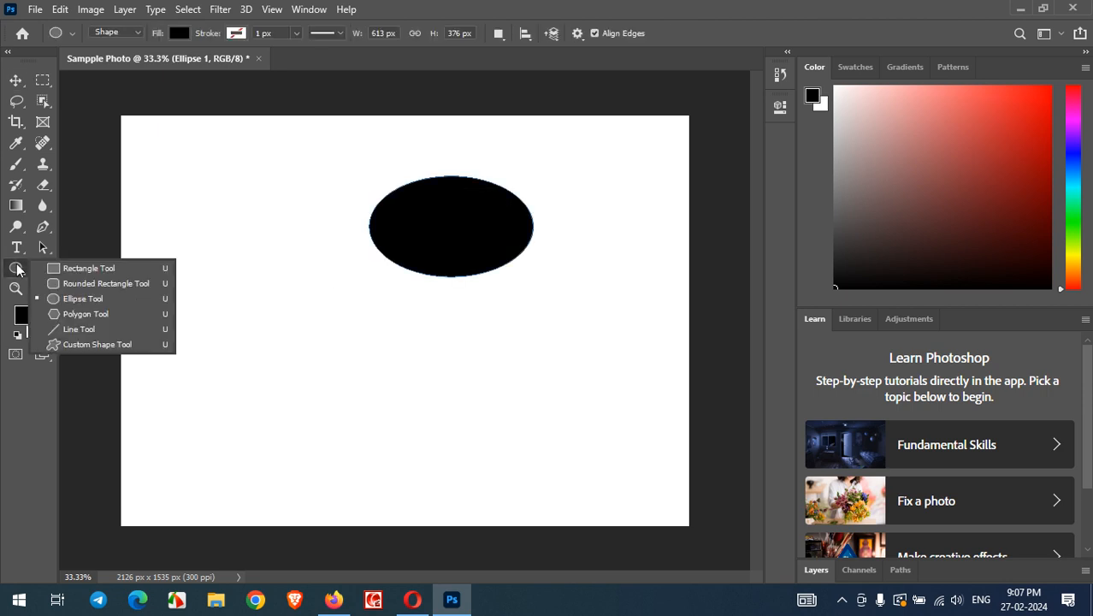
{"action": "left_click", "coordinate": [61, 271]}
{"action": "left_click_drag", "start_coordinate": [263, 306], "coordinate": [394, 374]}
{"action": "mouse_move", "coordinate": [462, 389]}
{"action": "left_mouse_down"}
{"action": "mouse_move", "coordinate": [492, 338]}
{"action": "mouse_move", "coordinate": [488, 354]}
{"action": "left_mouse_up"}
{"action": "left_click", "coordinate": [16, 81]}
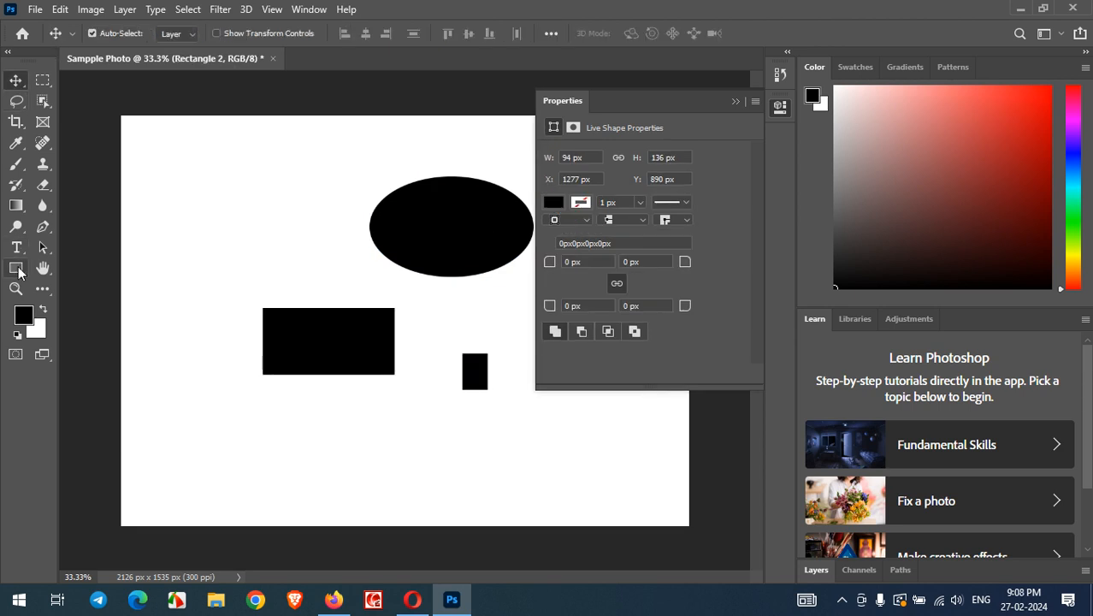
Draw a five-sided polygon about 253 by 249 px in the canvas's upper-left corner and collapse its properties.
{"action": "left_click", "coordinate": [19, 270]}
{"action": "left_click", "coordinate": [73, 315]}
{"action": "left_click_drag", "start_coordinate": [198, 175], "coordinate": [223, 201]}
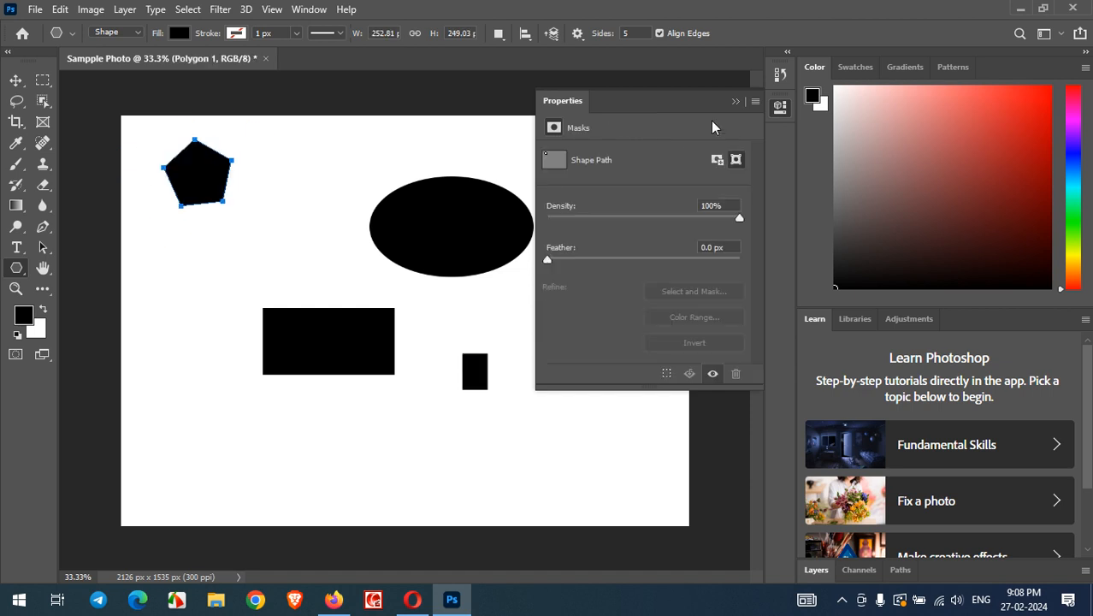
{"action": "left_click", "coordinate": [734, 101]}
Rearrange the shapes with the Move tool: pentagon toward the ellipse, ellipse further right, and large rectangle down and left.
{"action": "left_click", "coordinate": [16, 79]}
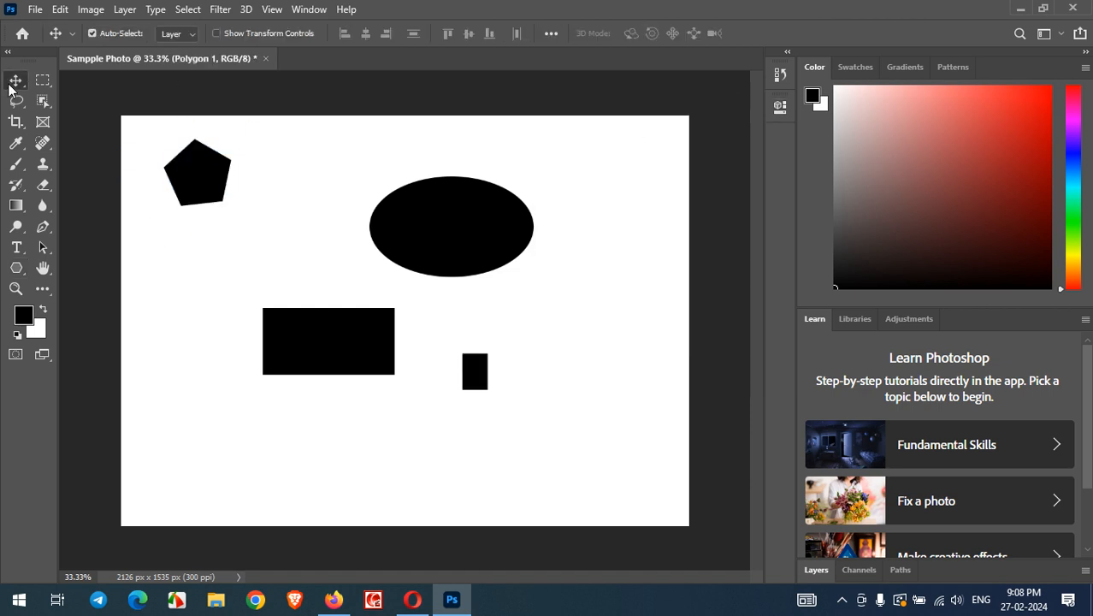
{"action": "left_click_drag", "start_coordinate": [214, 179], "coordinate": [320, 249]}
{"action": "left_click_drag", "start_coordinate": [422, 250], "coordinate": [516, 284]}
{"action": "left_click_drag", "start_coordinate": [322, 340], "coordinate": [285, 387]}
{"action": "left_click_drag", "start_coordinate": [304, 263], "coordinate": [383, 232]}
{"action": "left_click_drag", "start_coordinate": [590, 259], "coordinate": [533, 238]}
Show transform controls, nudge the pentagon up and left, enlarge it to about 143%, stretch it slightly taller, and deselect it.
{"action": "left_click", "coordinate": [218, 33]}
{"action": "left_click_drag", "start_coordinate": [359, 242], "coordinate": [344, 224]}
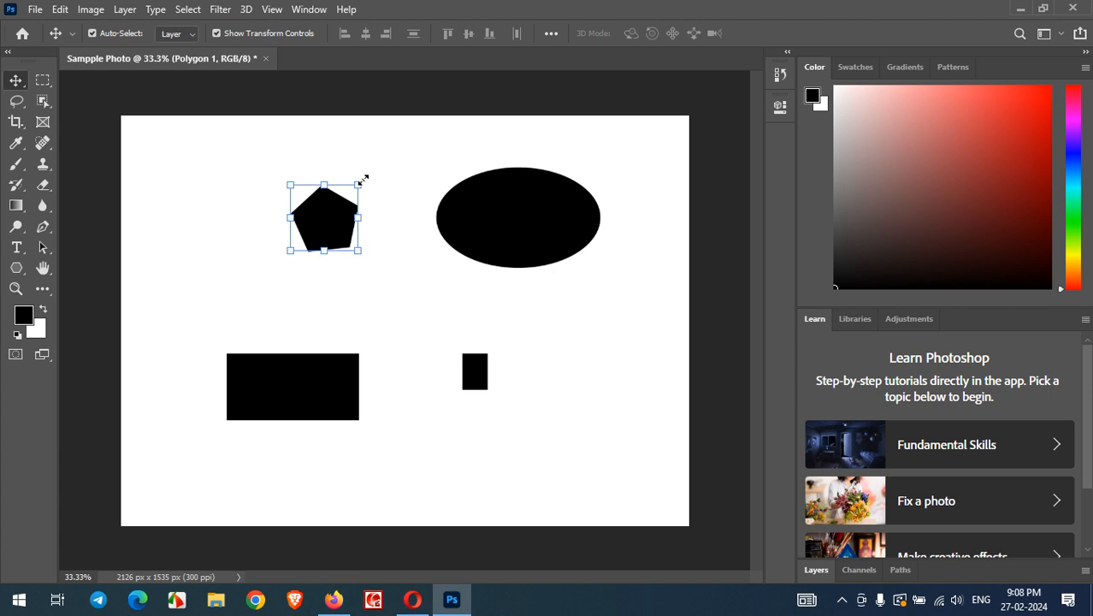
{"action": "left_click_drag", "start_coordinate": [363, 180], "coordinate": [417, 155]}
{"action": "key", "text": "ctrl+z"}
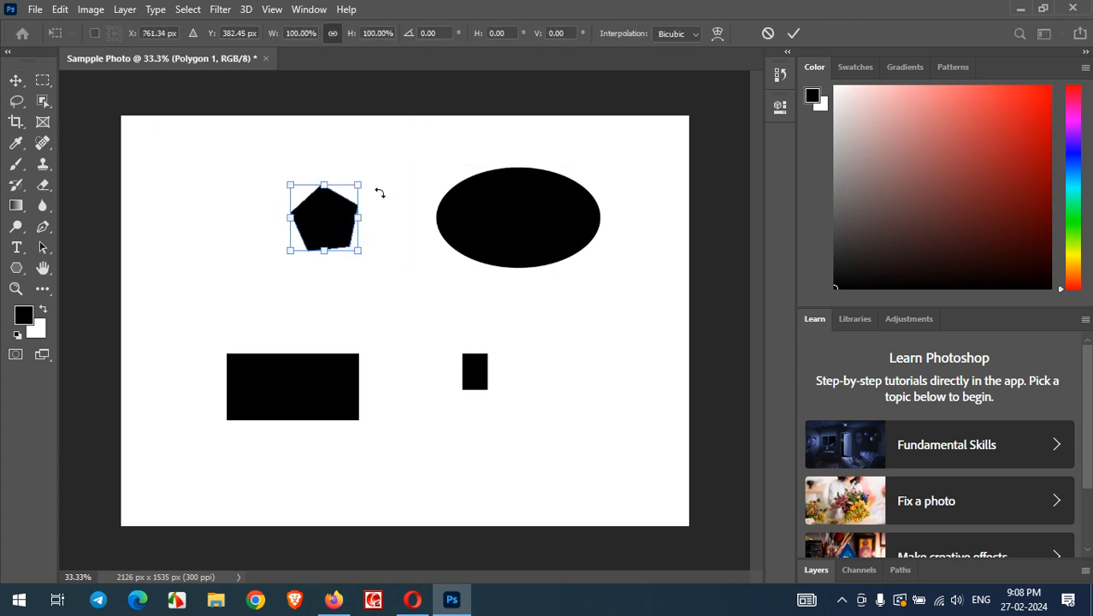
{"action": "left_click_drag", "start_coordinate": [356, 182], "coordinate": [378, 175]}
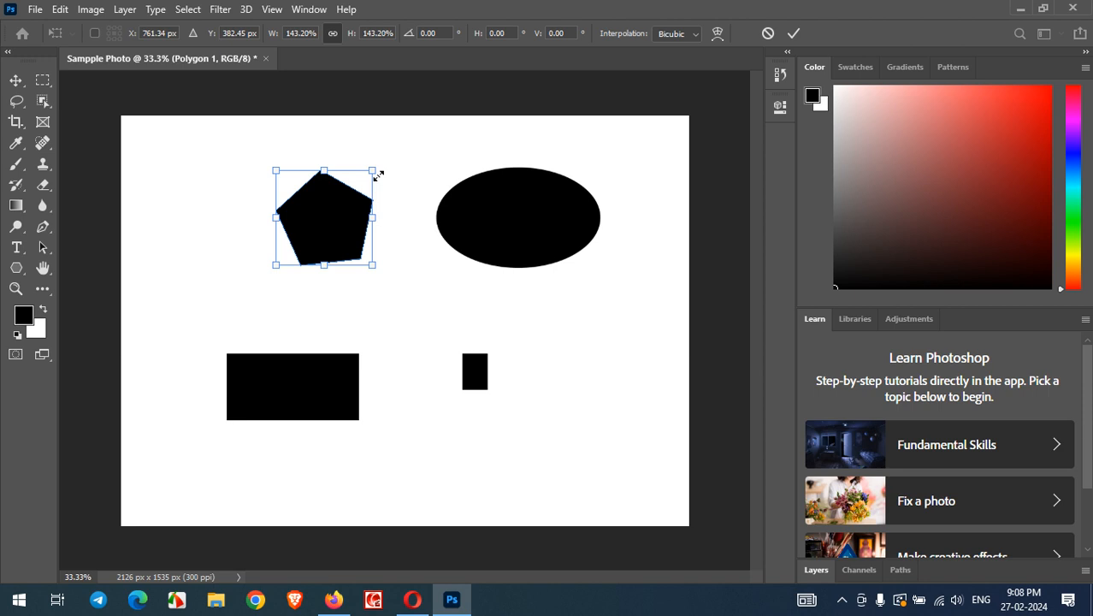
{"action": "mouse_move", "coordinate": [378, 174]}
{"action": "left_mouse_down"}
{"action": "mouse_move", "coordinate": [395, 149]}
{"action": "mouse_move", "coordinate": [374, 165]}
{"action": "mouse_move", "coordinate": [430, 139]}
{"action": "mouse_move", "coordinate": [379, 162]}
{"action": "mouse_move", "coordinate": [407, 151]}
{"action": "mouse_move", "coordinate": [383, 158]}
{"action": "mouse_move", "coordinate": [444, 160]}
{"action": "mouse_move", "coordinate": [383, 175]}
{"action": "left_mouse_up"}
{"action": "key", "text": "Return"}
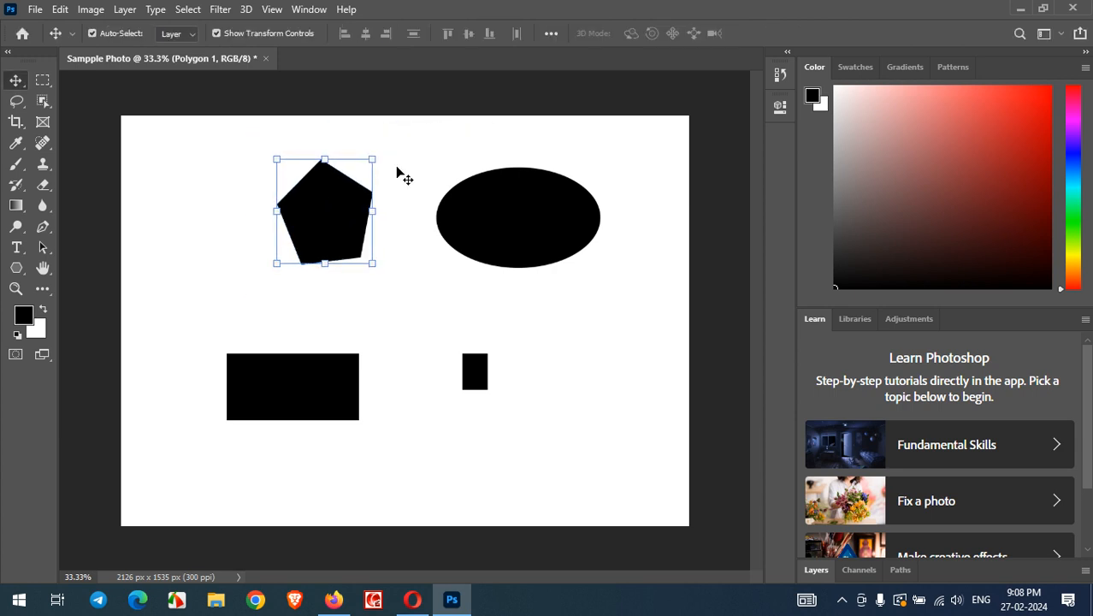
{"action": "left_click", "coordinate": [420, 166]}
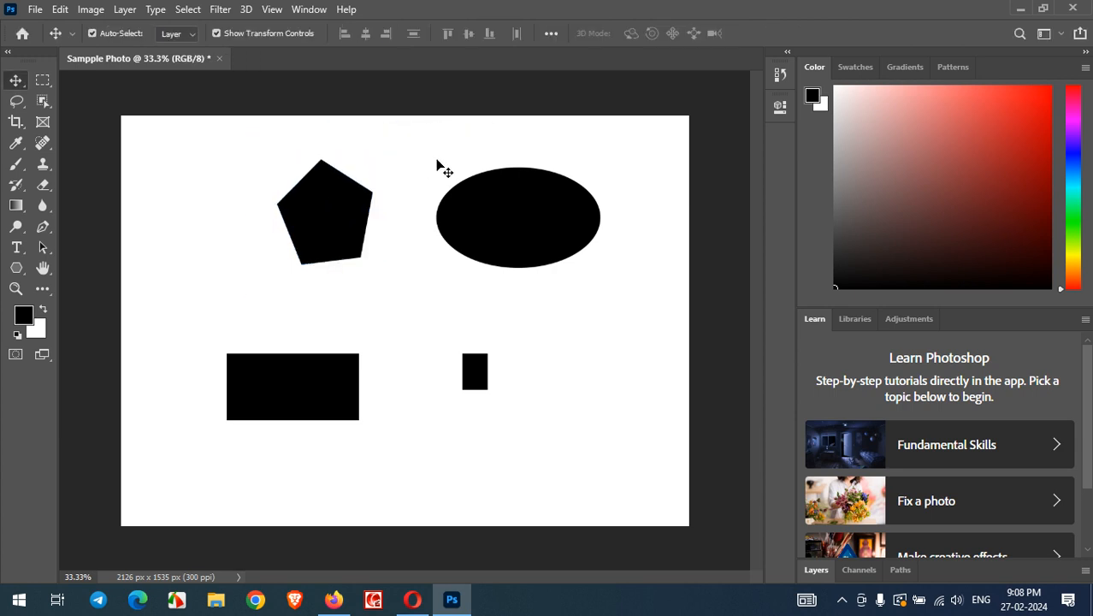
Move the pentagon left and the large rectangle up and right, keeping the Auto-Select target on Layer.
{"action": "left_click_drag", "start_coordinate": [361, 212], "coordinate": [267, 238]}
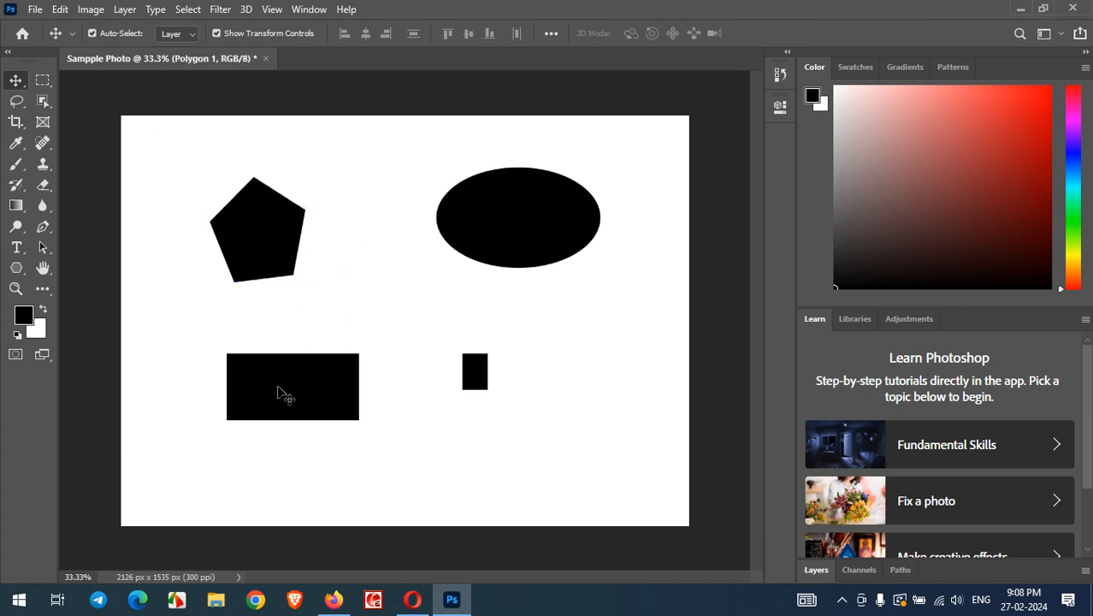
{"action": "left_click_drag", "start_coordinate": [283, 391], "coordinate": [314, 360]}
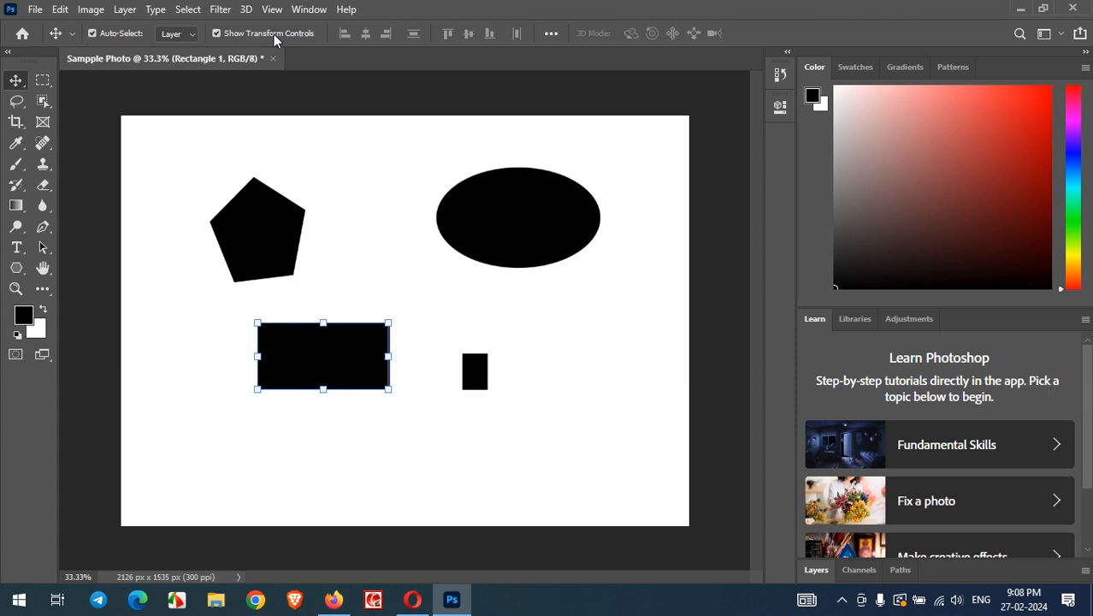
{"action": "left_click", "coordinate": [194, 36]}
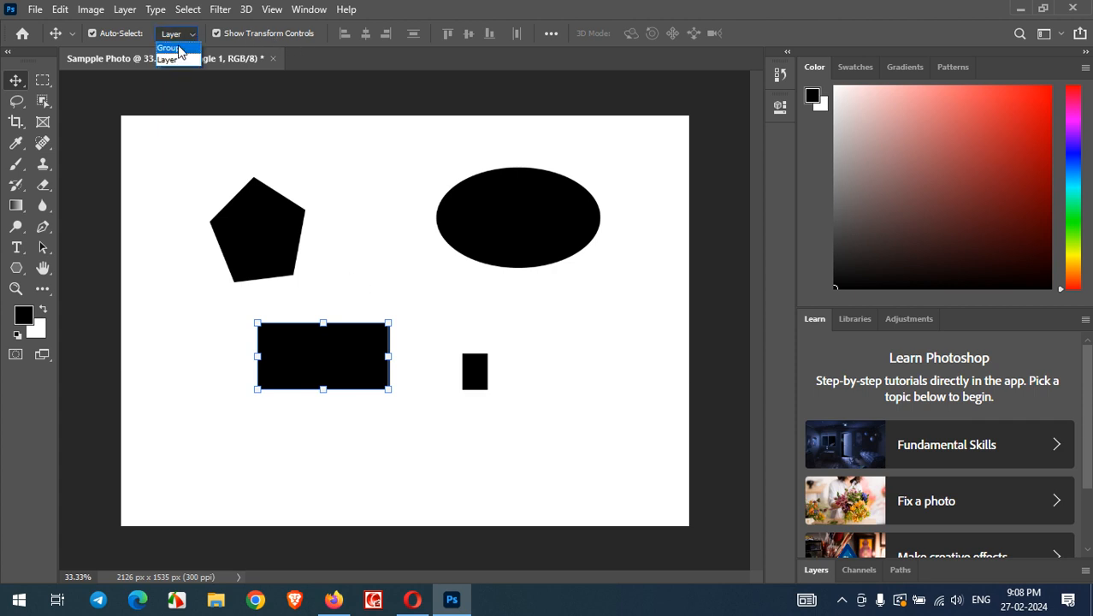
{"action": "left_click", "coordinate": [176, 61]}
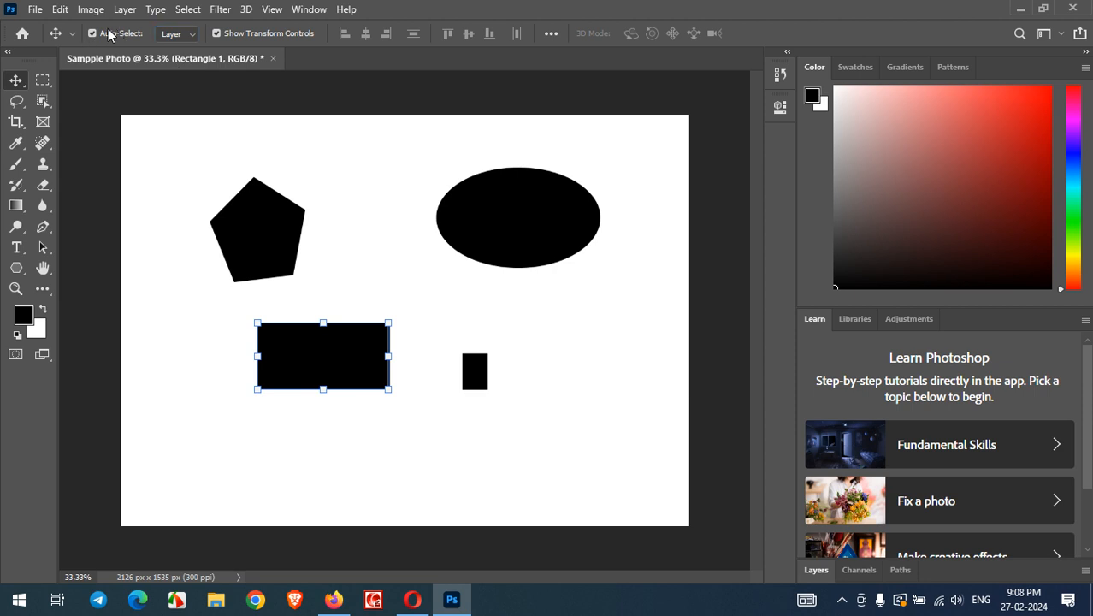
Turn off Auto-Select and reposition the selected large rectangle, starting the moves from over the pentagon and the ellipse.
{"action": "left_click_drag", "start_coordinate": [248, 246], "coordinate": [229, 261]}
{"action": "left_click_drag", "start_coordinate": [519, 232], "coordinate": [454, 266]}
{"action": "left_click_drag", "start_coordinate": [276, 231], "coordinate": [406, 246]}
{"action": "left_click_drag", "start_coordinate": [519, 252], "coordinate": [439, 250]}
{"action": "left_click_drag", "start_coordinate": [265, 223], "coordinate": [317, 169]}
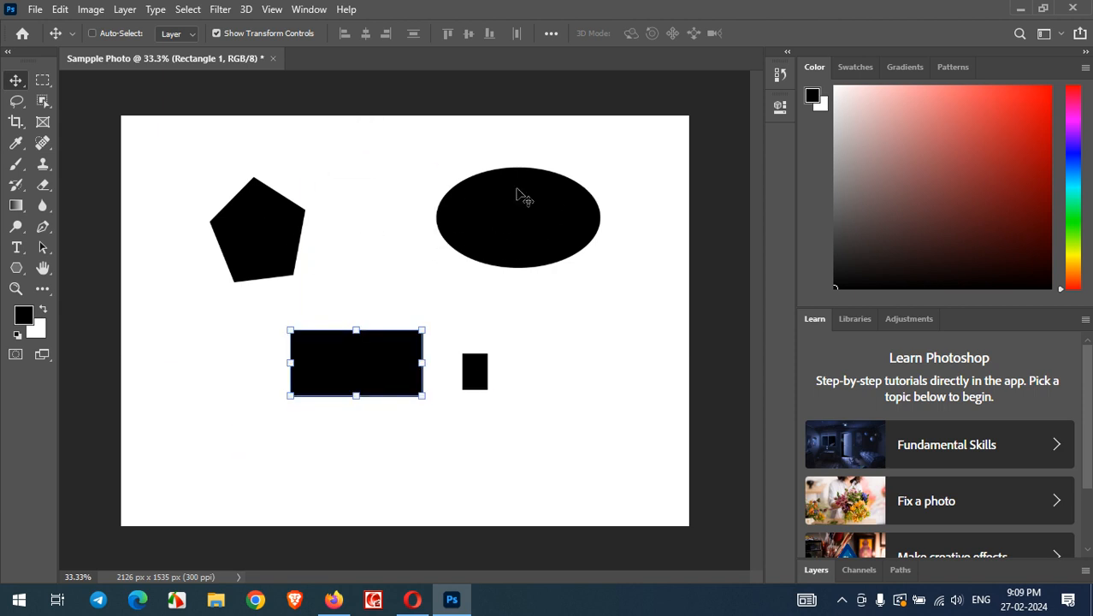
{"action": "mouse_move", "coordinate": [463, 227]}
{"action": "left_mouse_down"}
{"action": "mouse_move", "coordinate": [425, 240]}
{"action": "mouse_move", "coordinate": [529, 226]}
{"action": "mouse_move", "coordinate": [474, 226]}
{"action": "left_mouse_up"}
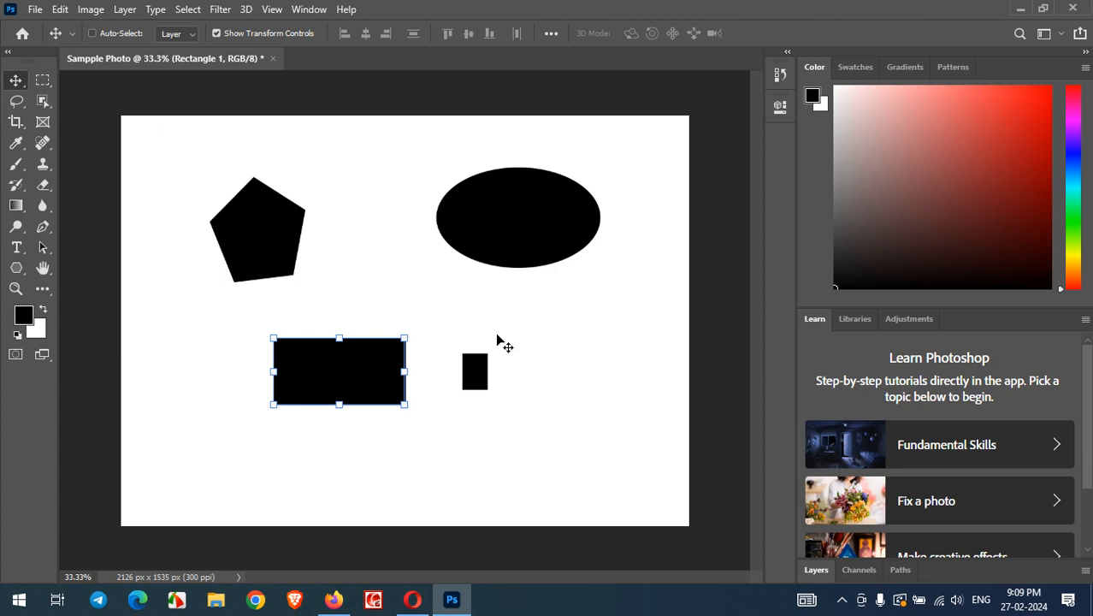
Turn Auto-Select back on with Layer as its target, and select the pentagon, then the ellipse, directly on the canvas.
{"action": "left_click", "coordinate": [94, 32]}
{"action": "left_click", "coordinate": [183, 36]}
{"action": "left_click", "coordinate": [204, 53]}
{"action": "left_click", "coordinate": [342, 218]}
{"action": "left_click", "coordinate": [276, 238]}
{"action": "left_click", "coordinate": [506, 233]}
Move the ellipse left, the small rectangle up and right, and the pentagon down and left.
{"action": "left_click_drag", "start_coordinate": [547, 241], "coordinate": [484, 249]}
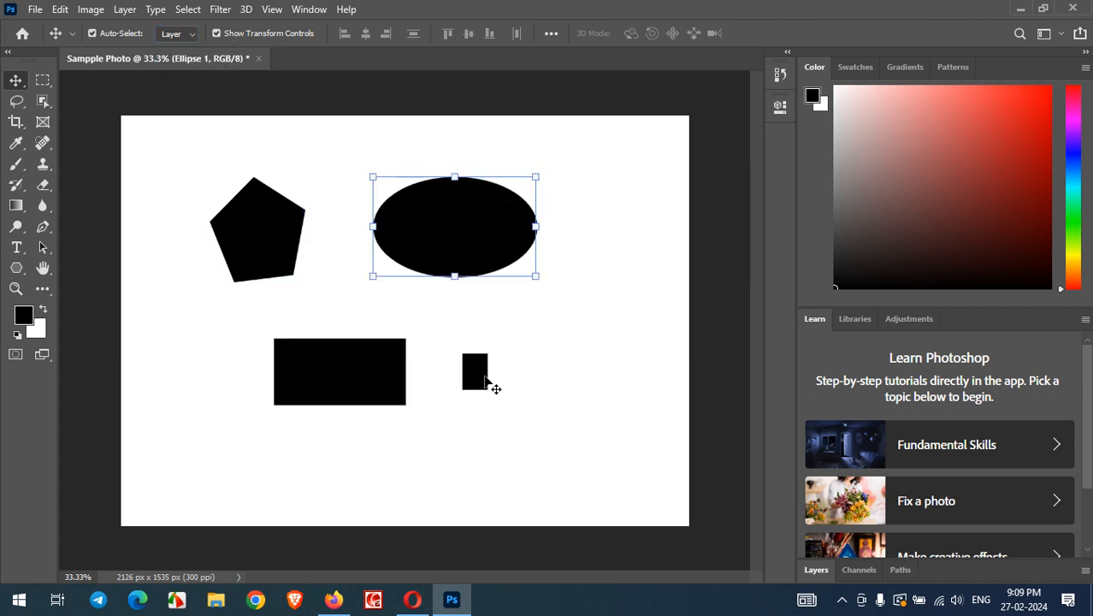
{"action": "left_click_drag", "start_coordinate": [484, 382], "coordinate": [506, 368]}
{"action": "left_click_drag", "start_coordinate": [270, 248], "coordinate": [239, 268]}
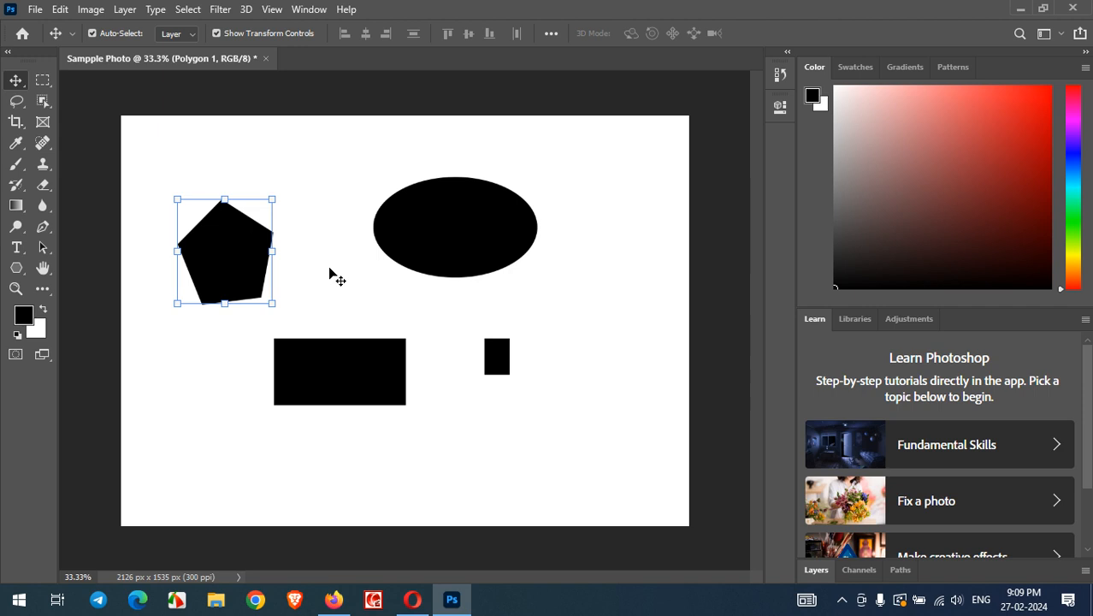
Select the ellipse, collapse the panel dock to icons, and show the Layers list enlarged so that all layers fit.
{"action": "left_click", "coordinate": [508, 251]}
{"action": "left_click", "coordinate": [308, 11]}
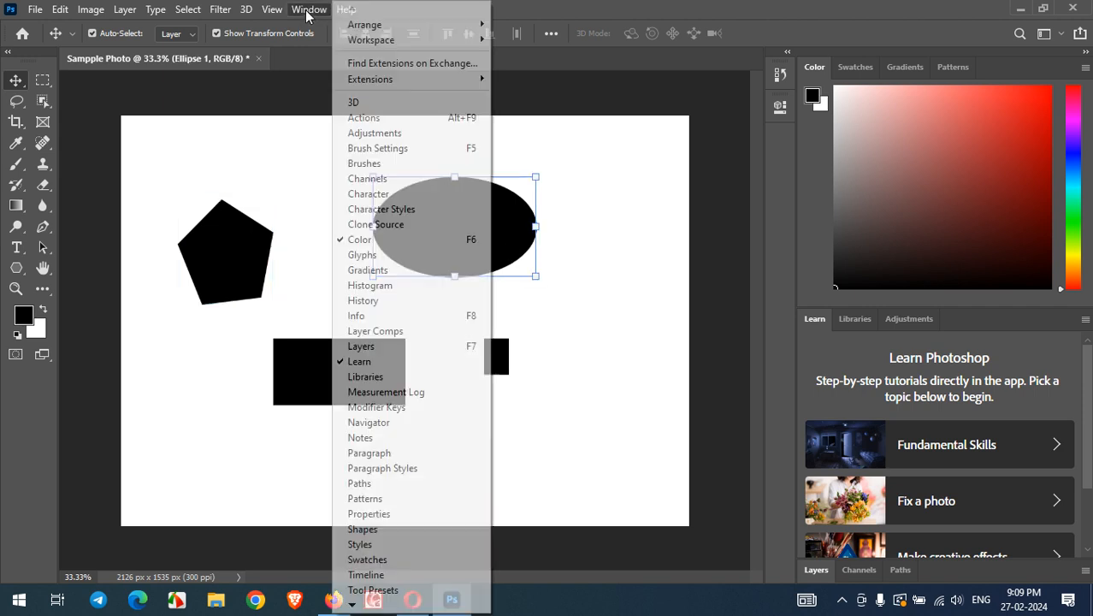
{"action": "left_click", "coordinate": [392, 347]}
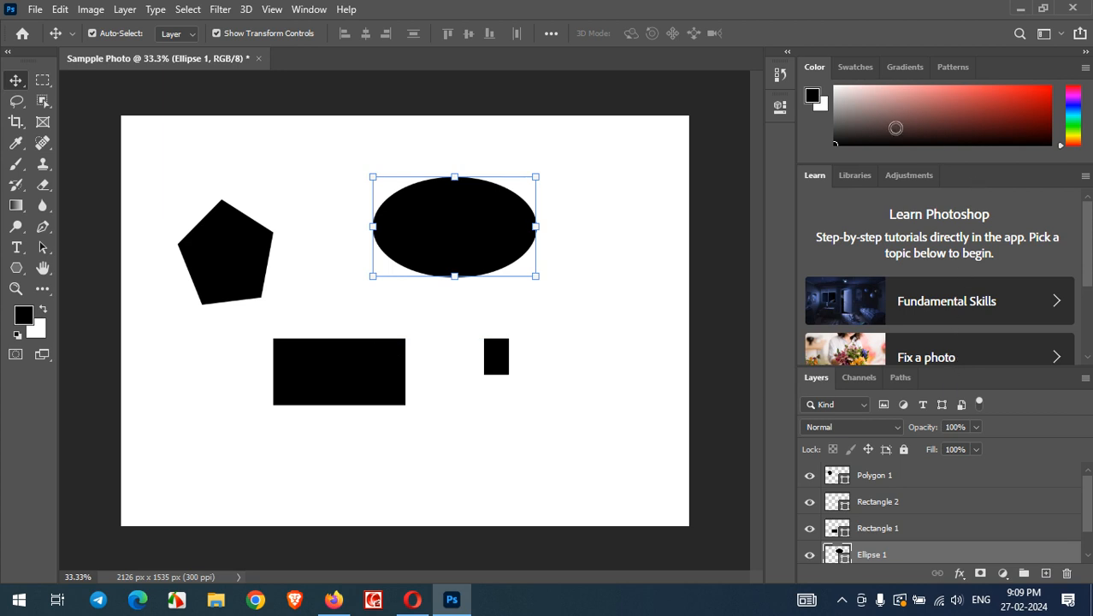
{"action": "left_click", "coordinate": [1085, 52]}
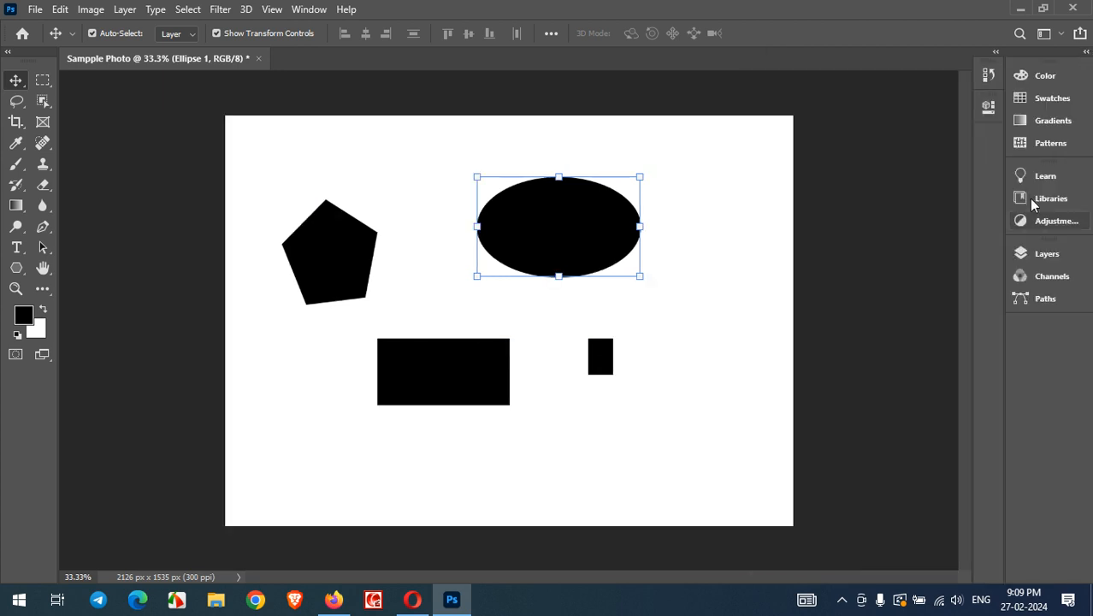
{"action": "left_click", "coordinate": [313, 8]}
{"action": "left_click", "coordinate": [379, 349]}
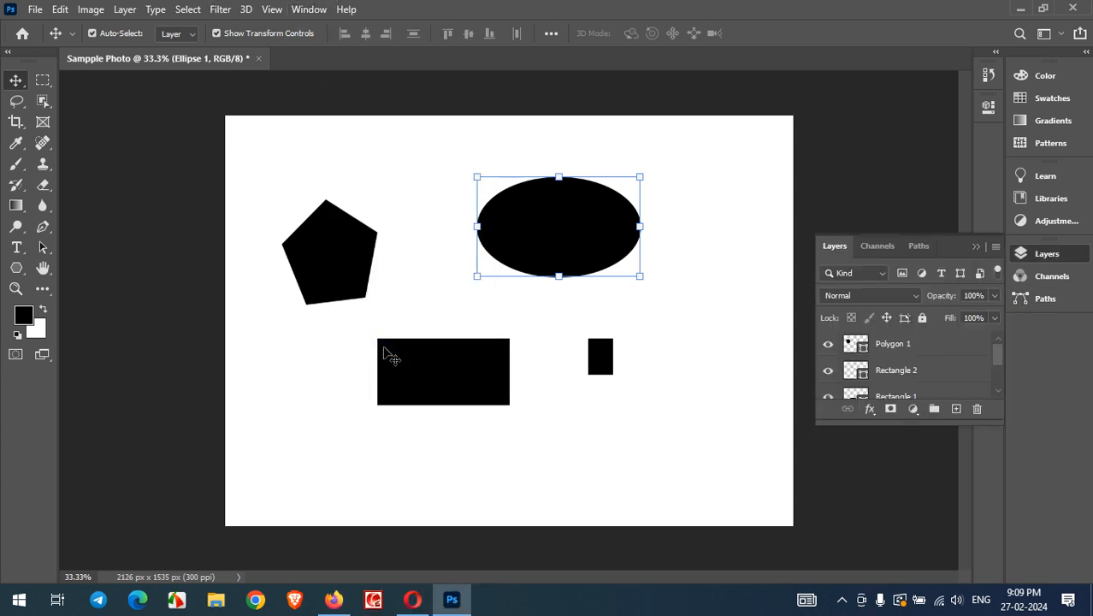
{"action": "mouse_move", "coordinate": [878, 230]}
{"action": "left_mouse_down"}
{"action": "mouse_move", "coordinate": [881, 40]}
{"action": "mouse_move", "coordinate": [885, 229]}
{"action": "left_mouse_up"}
Hide and show again the polygon, the two rectangle and the ellipse layers to identify which shape each one holds.
{"action": "left_click", "coordinate": [828, 397]}
{"action": "left_click", "coordinate": [828, 397]}
{"action": "left_click", "coordinate": [827, 368]}
{"action": "left_click", "coordinate": [828, 342]}
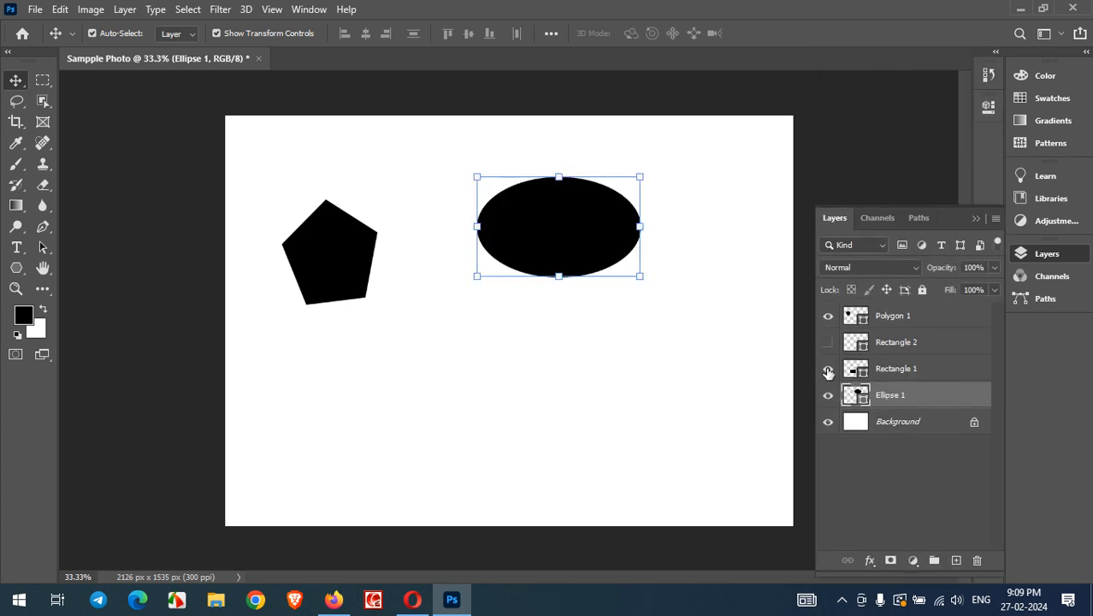
{"action": "left_click", "coordinate": [828, 368]}
{"action": "left_click", "coordinate": [828, 342]}
{"action": "left_click", "coordinate": [828, 316]}
{"action": "left_click", "coordinate": [828, 317]}
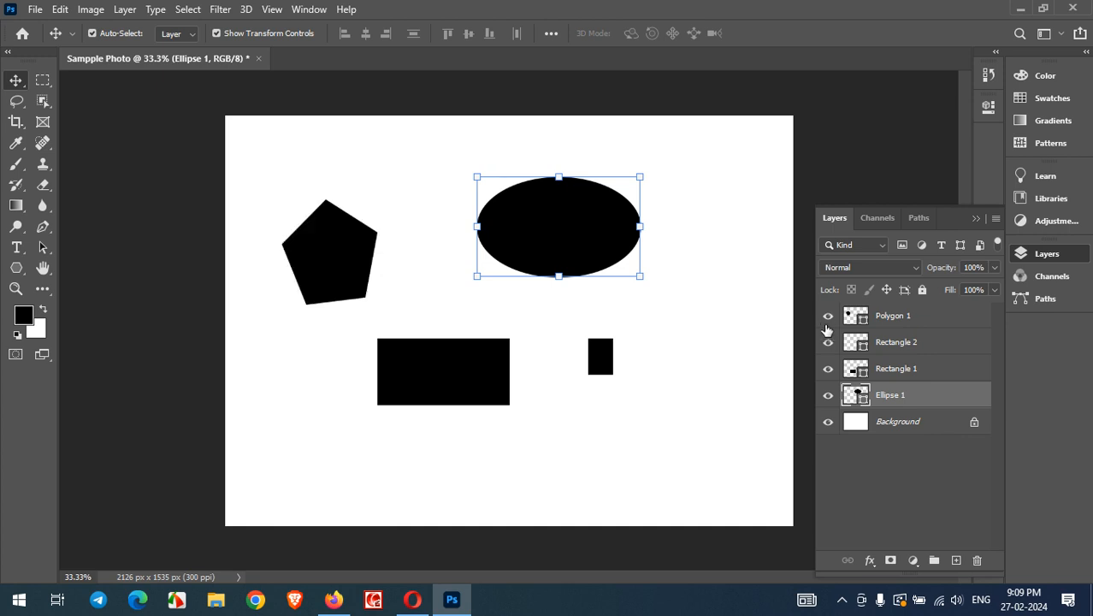
{"action": "left_click", "coordinate": [828, 342]}
{"action": "left_click", "coordinate": [828, 343]}
{"action": "left_click", "coordinate": [828, 368]}
{"action": "left_click", "coordinate": [828, 369]}
{"action": "left_click", "coordinate": [828, 395]}
{"action": "left_click", "coordinate": [828, 398]}
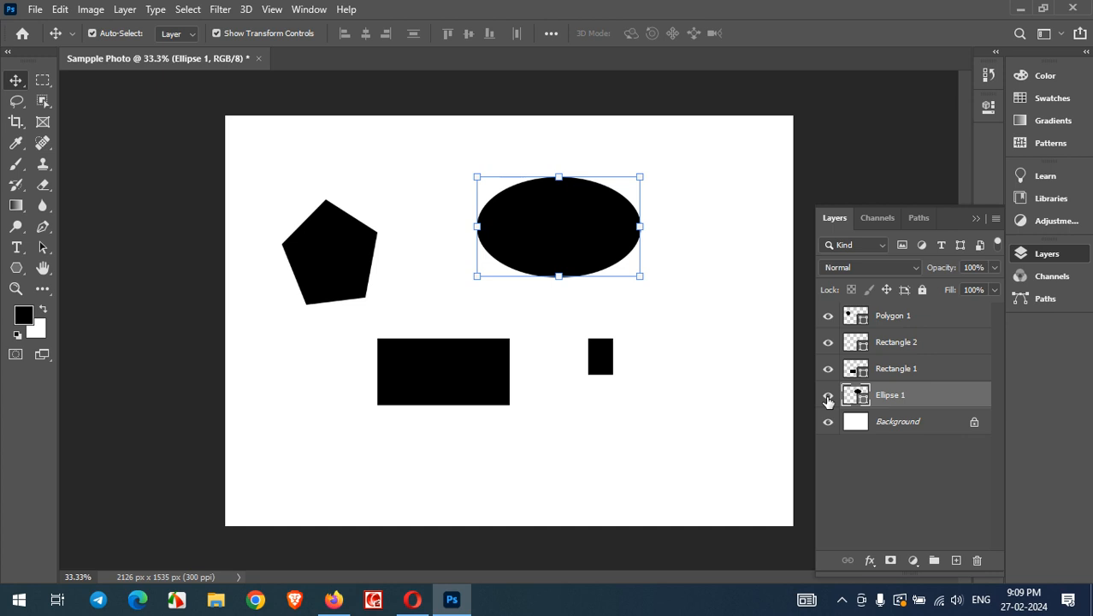
Apply a Color Overlay layer style in red (#ff0000) to the ellipse.
{"action": "left_click", "coordinate": [912, 561]}
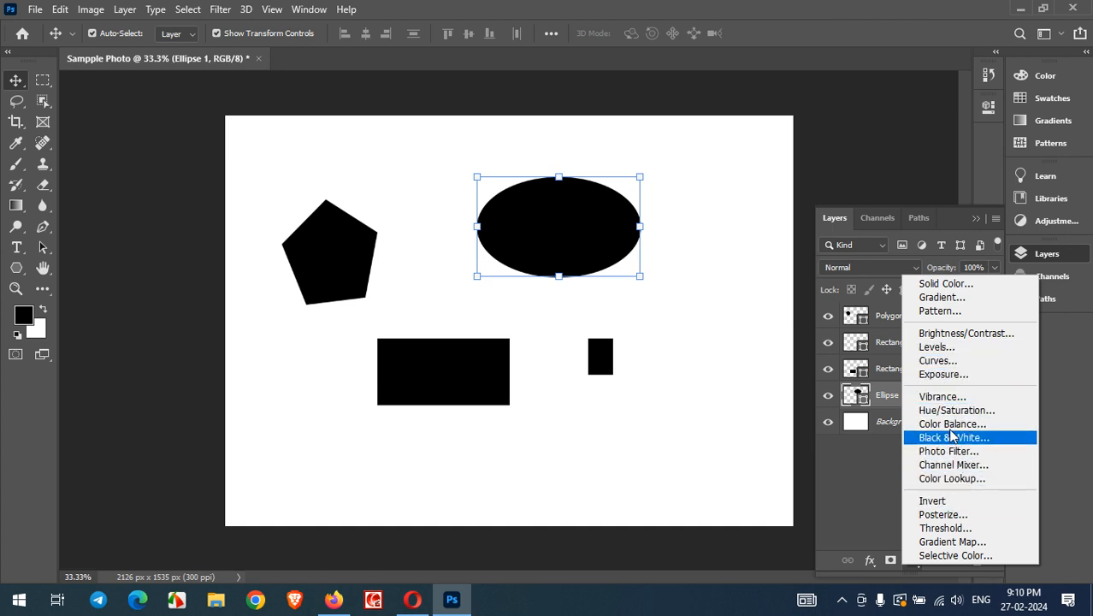
{"action": "left_click", "coordinate": [867, 507]}
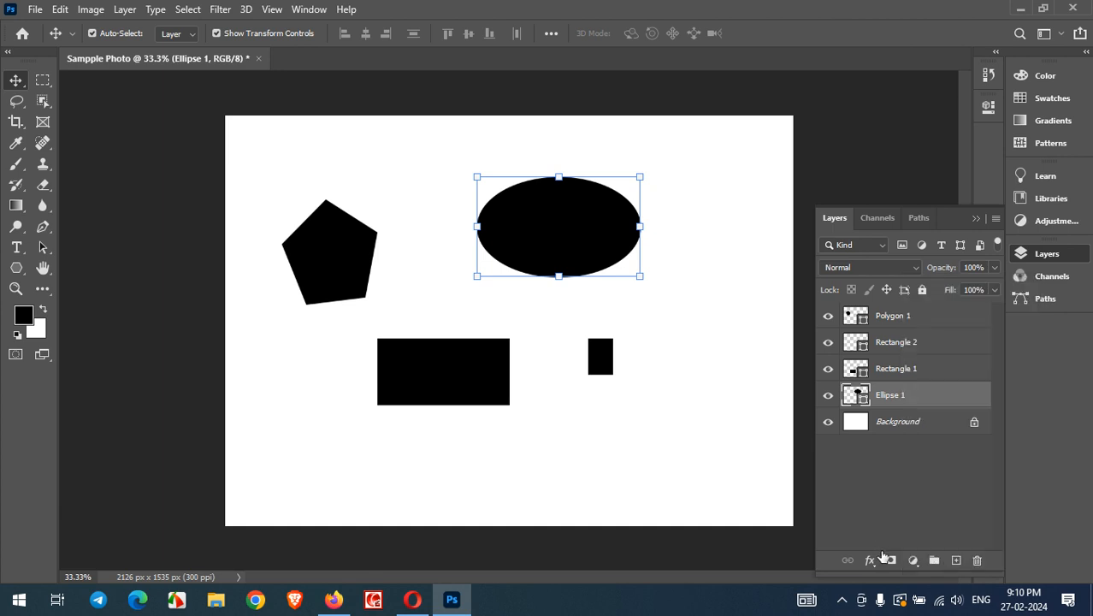
{"action": "left_click", "coordinate": [871, 561]}
{"action": "left_click", "coordinate": [872, 574]}
{"action": "left_click", "coordinate": [870, 564]}
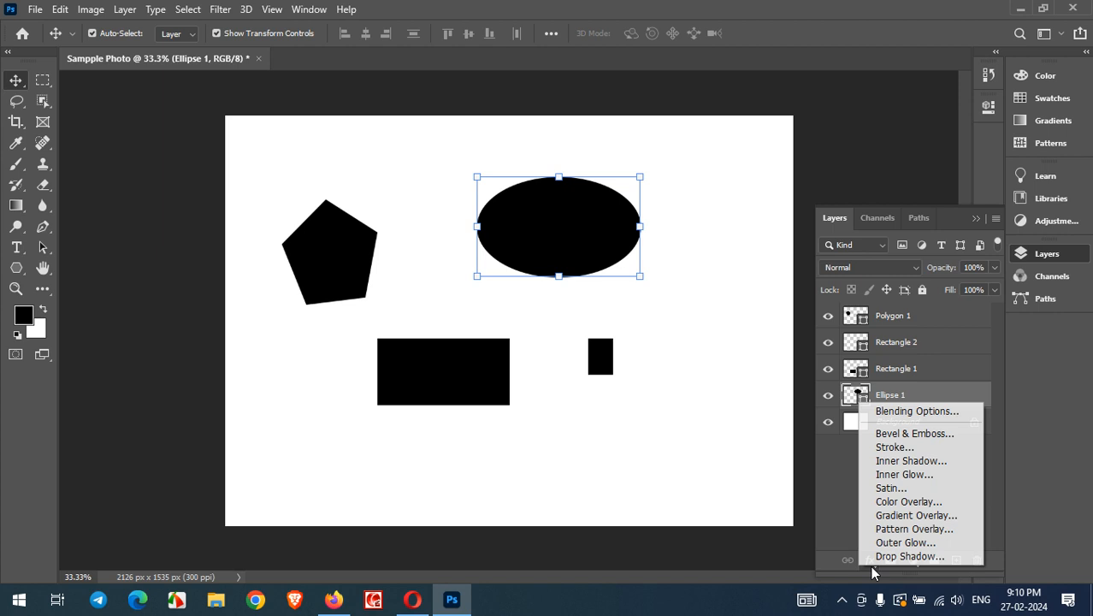
{"action": "left_click", "coordinate": [902, 506]}
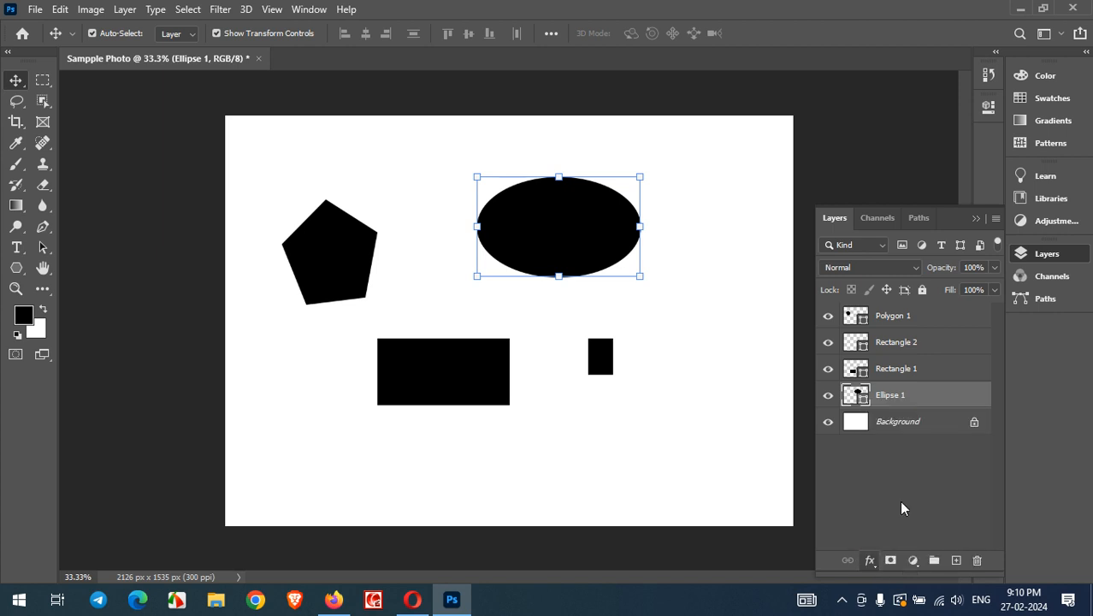
{"action": "left_click_drag", "start_coordinate": [487, 59], "coordinate": [510, 144]}
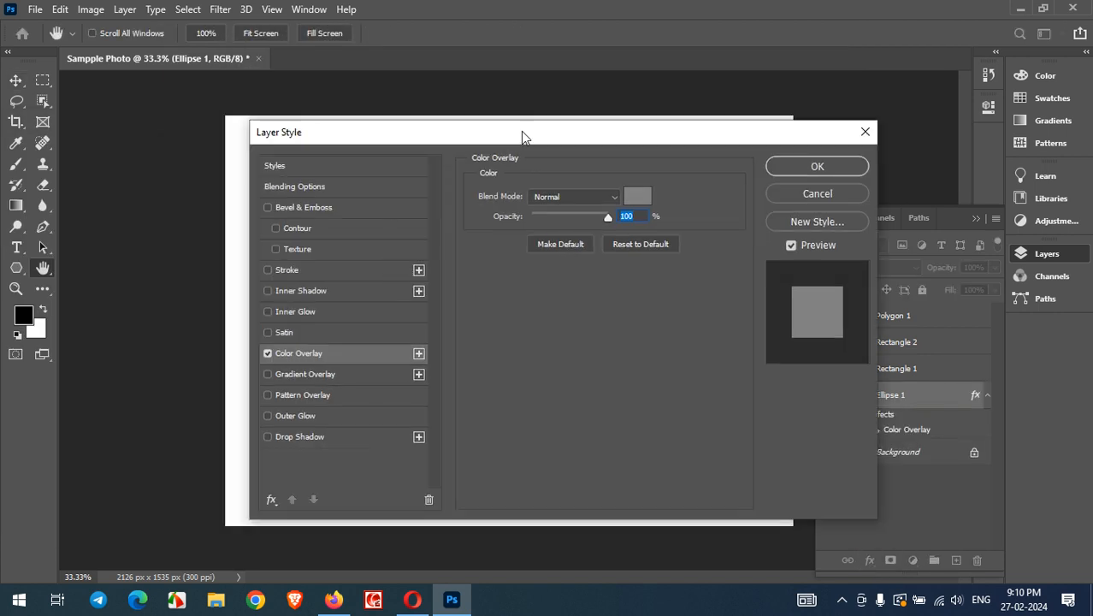
{"action": "left_click", "coordinate": [646, 198]}
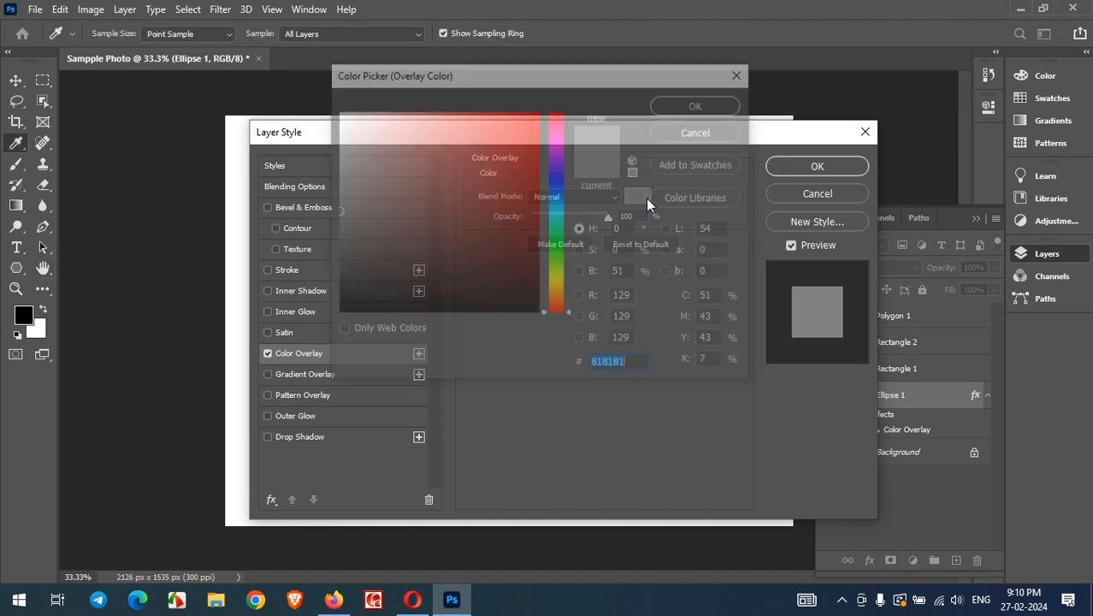
{"action": "type", "text": "ff0000"}
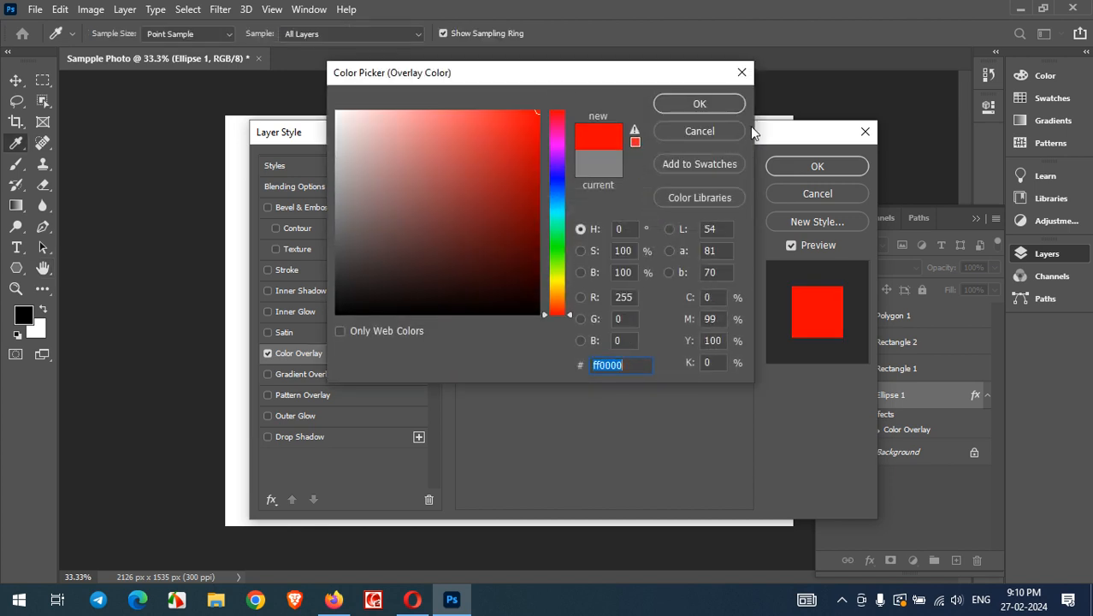
{"action": "left_click", "coordinate": [708, 103]}
{"action": "left_click", "coordinate": [802, 173]}
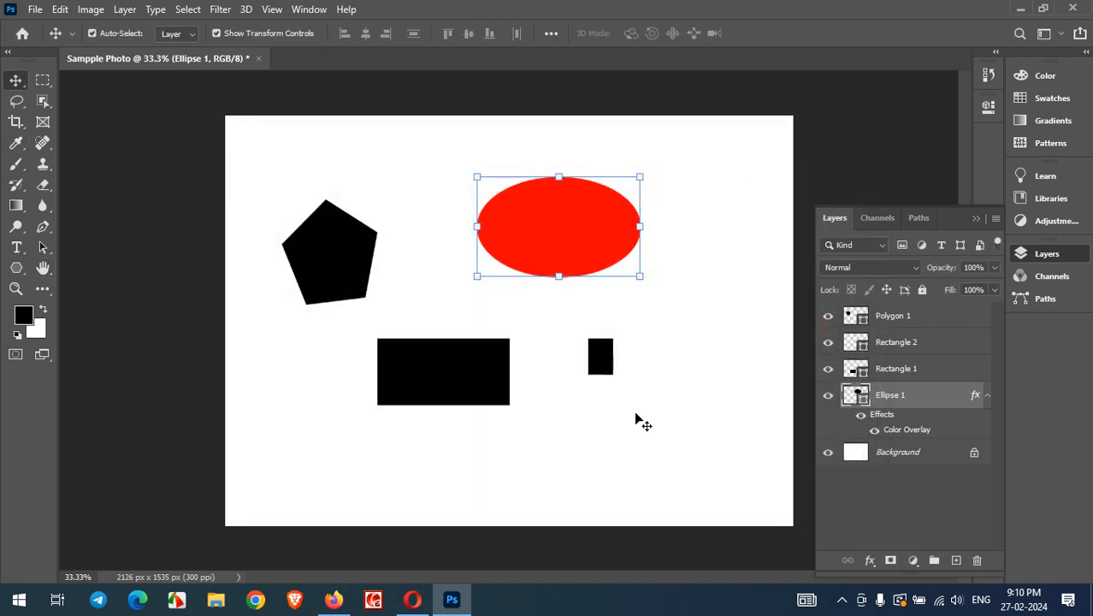
Apply a Color Overlay layer style in blue (#0c00ff) to the large rectangle.
{"action": "left_click", "coordinate": [414, 390]}
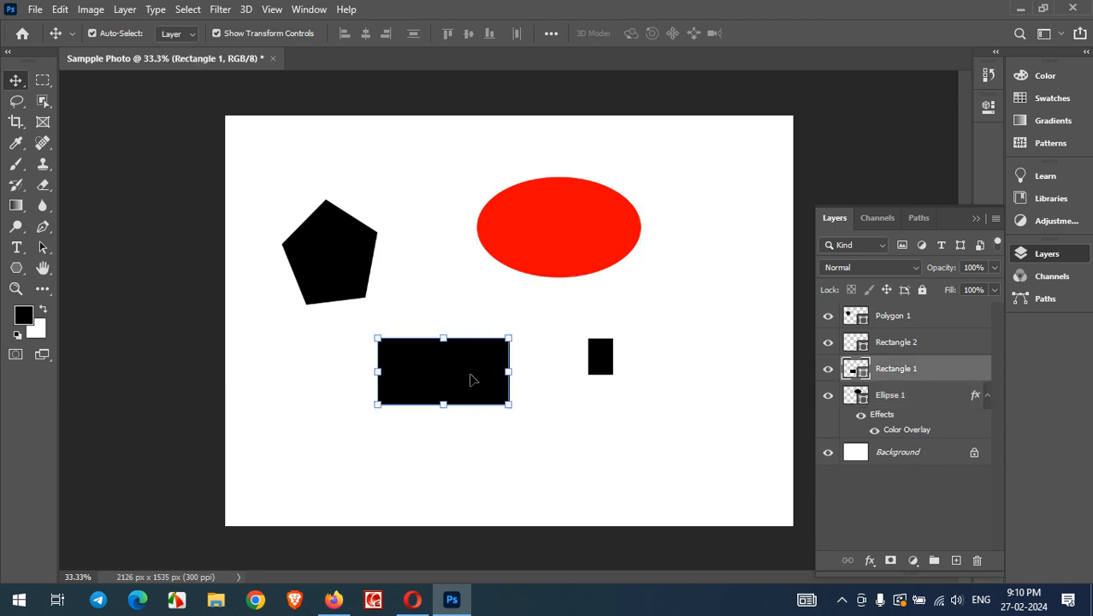
{"action": "left_click", "coordinate": [870, 560]}
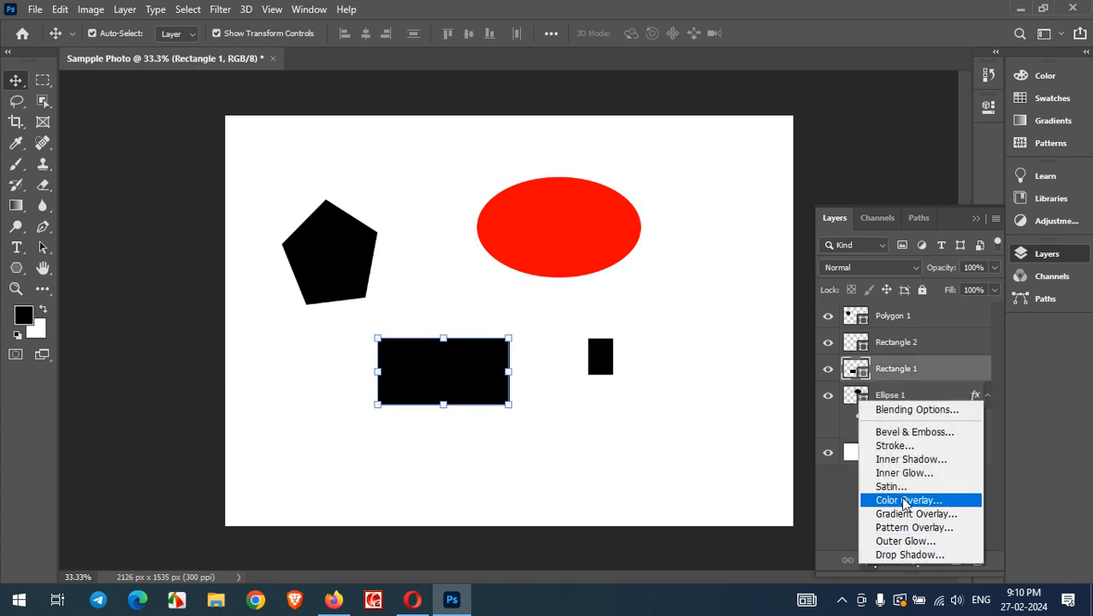
{"action": "left_click", "coordinate": [893, 500]}
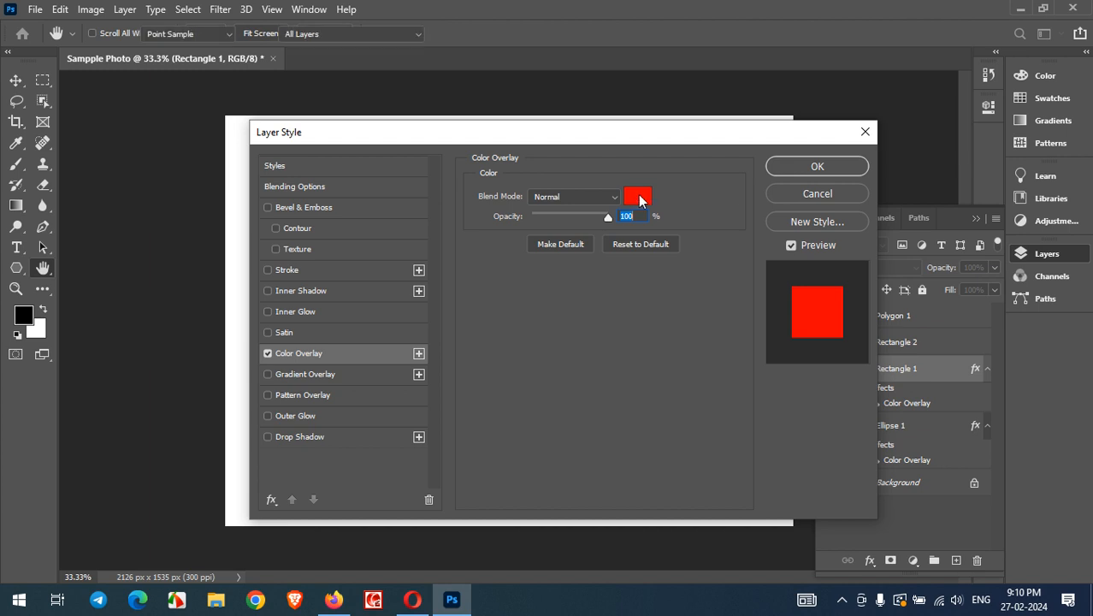
{"action": "left_click", "coordinate": [637, 197]}
{"action": "left_click_drag", "start_coordinate": [552, 183], "coordinate": [545, 171]}
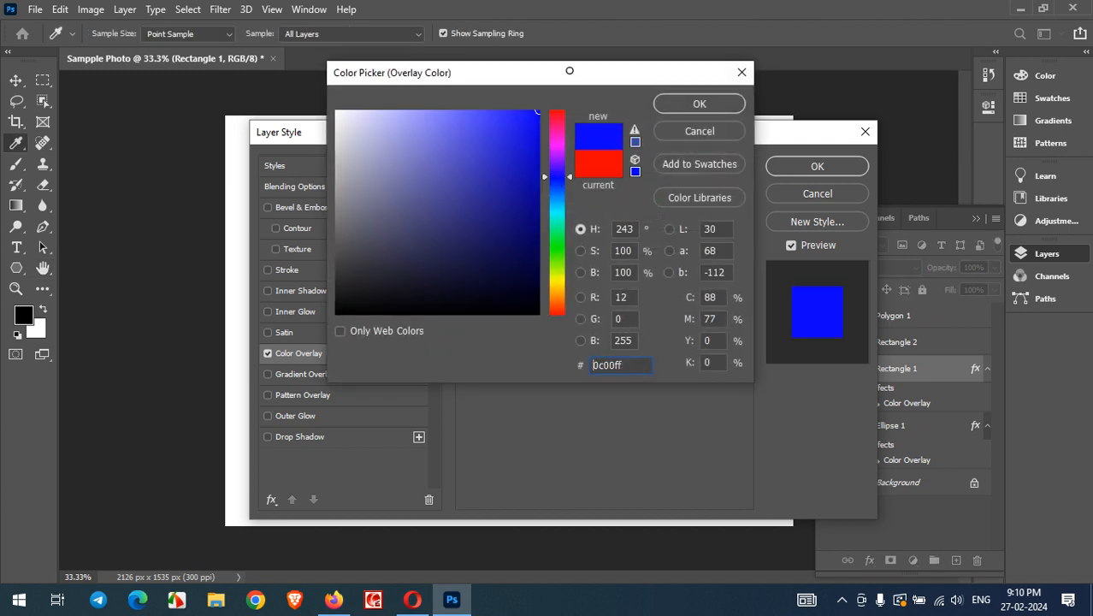
{"action": "key", "text": "Return"}
{"action": "left_click", "coordinate": [812, 165]}
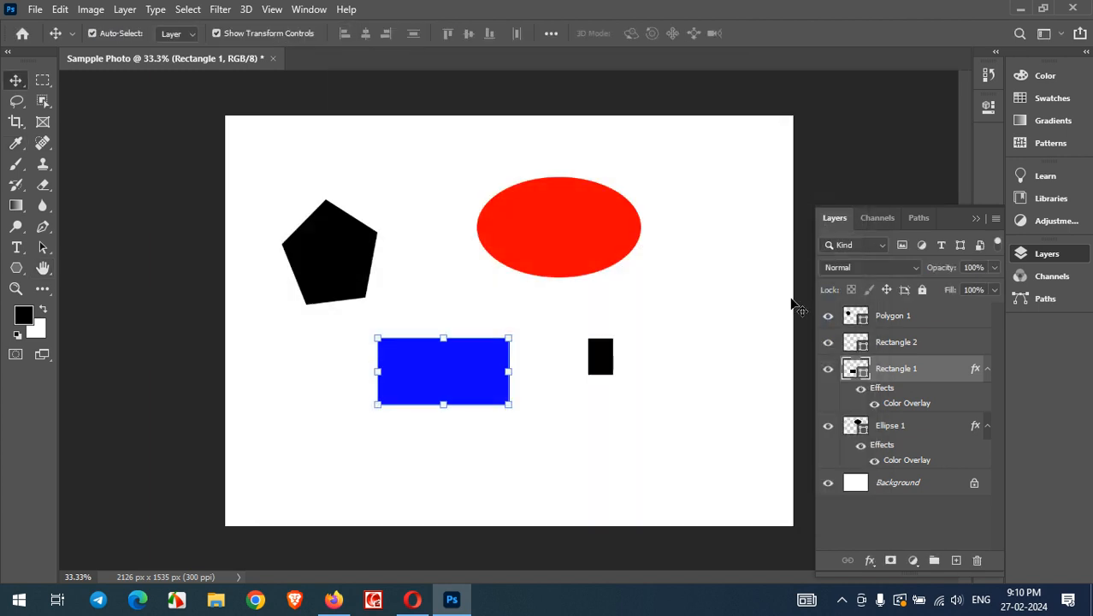
Apply a Color Overlay layer style in yellow (#fff600) to the pentagon, and deselect it.
{"action": "left_click", "coordinate": [325, 257]}
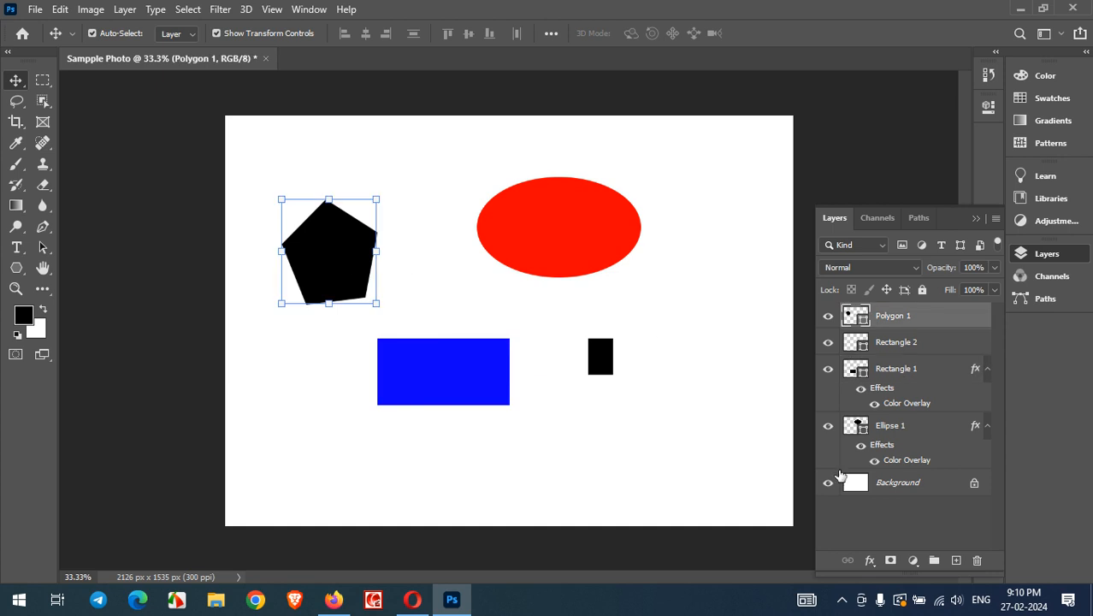
{"action": "left_click", "coordinate": [869, 560]}
{"action": "left_click", "coordinate": [897, 499]}
{"action": "left_click", "coordinate": [640, 198]}
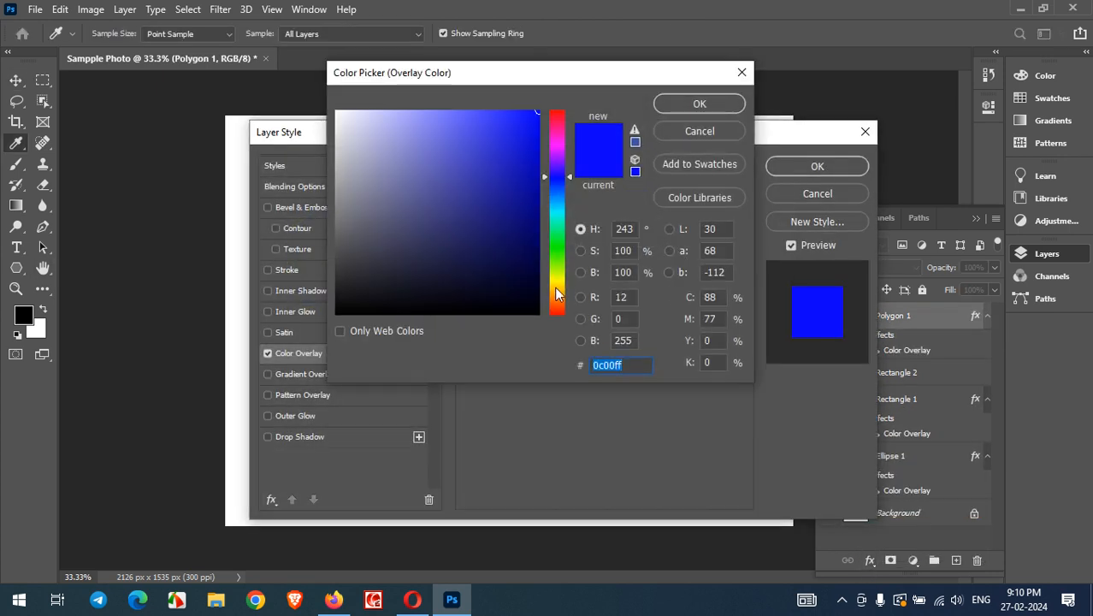
{"action": "left_click", "coordinate": [554, 286]}
{"action": "left_click", "coordinate": [554, 276]}
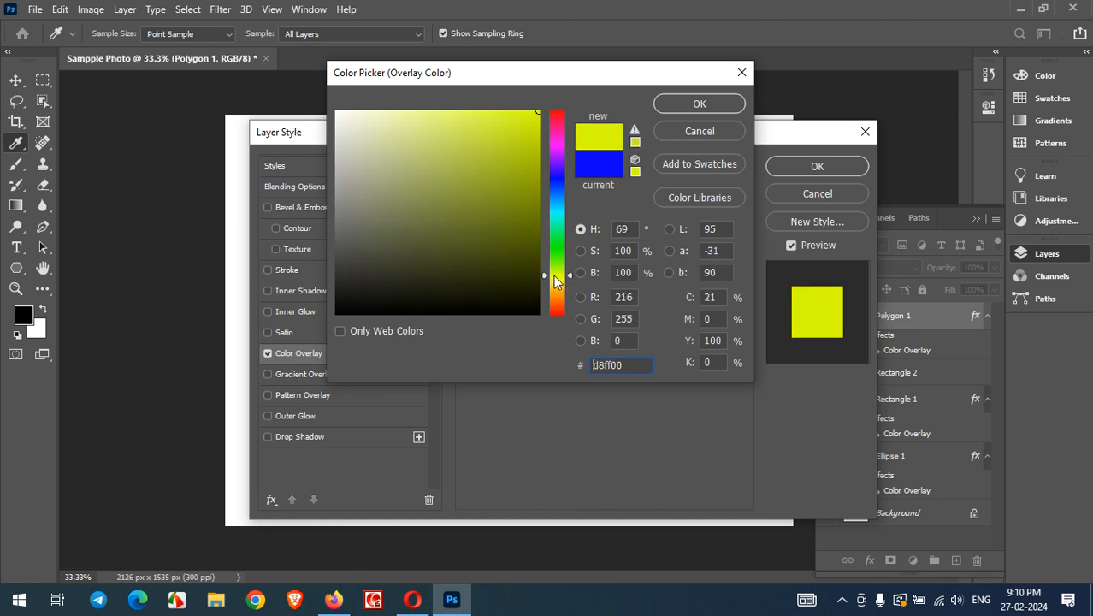
{"action": "left_click", "coordinate": [563, 281]}
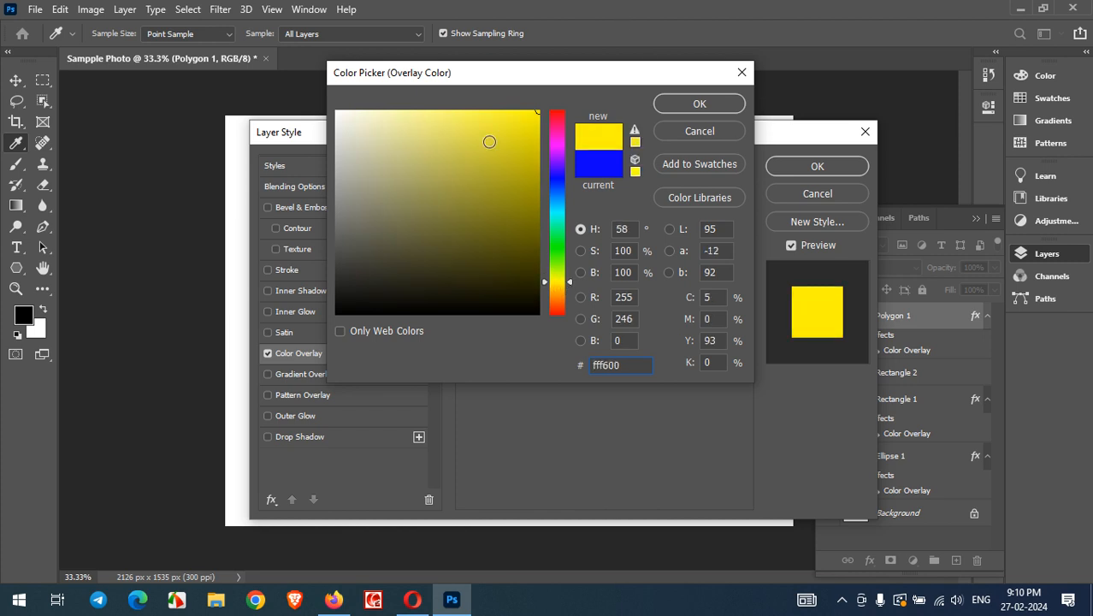
{"action": "left_click_drag", "start_coordinate": [456, 141], "coordinate": [539, 110]}
{"action": "left_click", "coordinate": [718, 103]}
{"action": "left_click", "coordinate": [795, 167]}
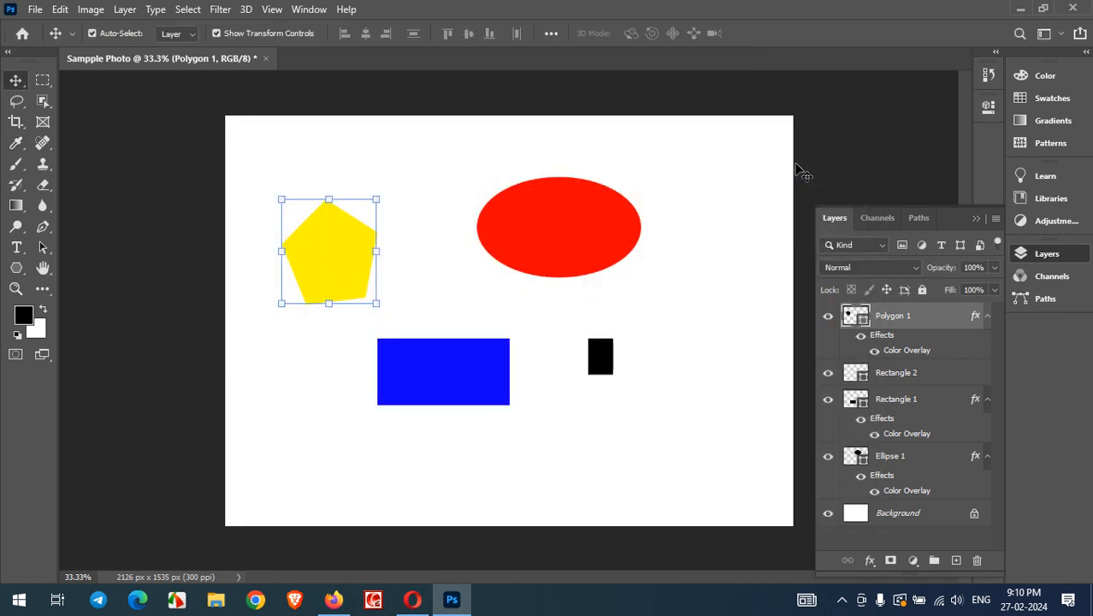
{"action": "left_click", "coordinate": [744, 243]}
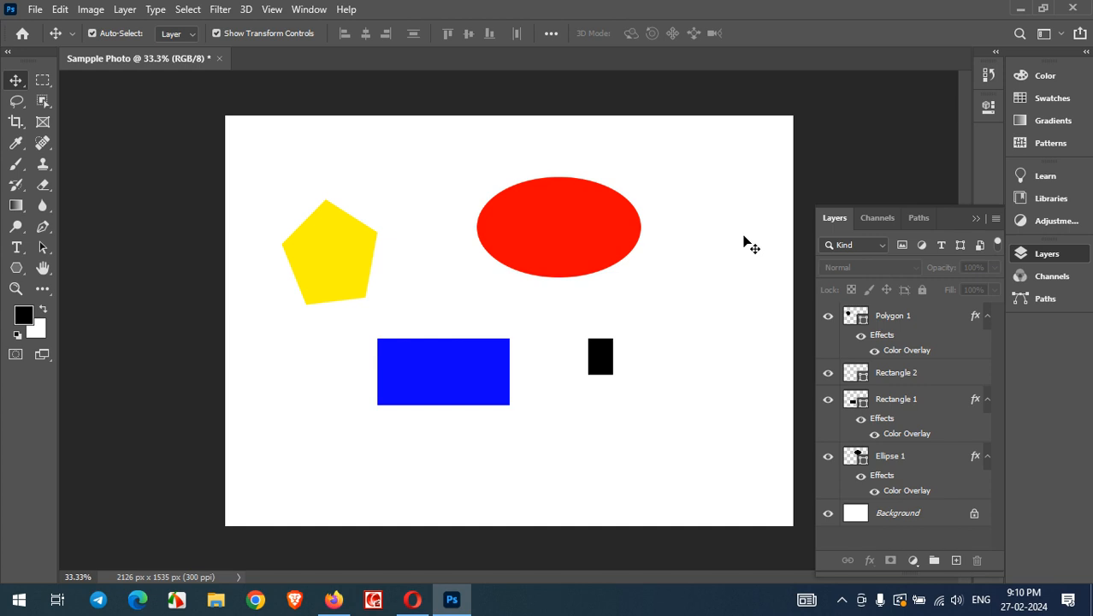
Select the Rectangle 1 layer and change its Color Overlay to green.
{"action": "left_click", "coordinate": [9, 269]}
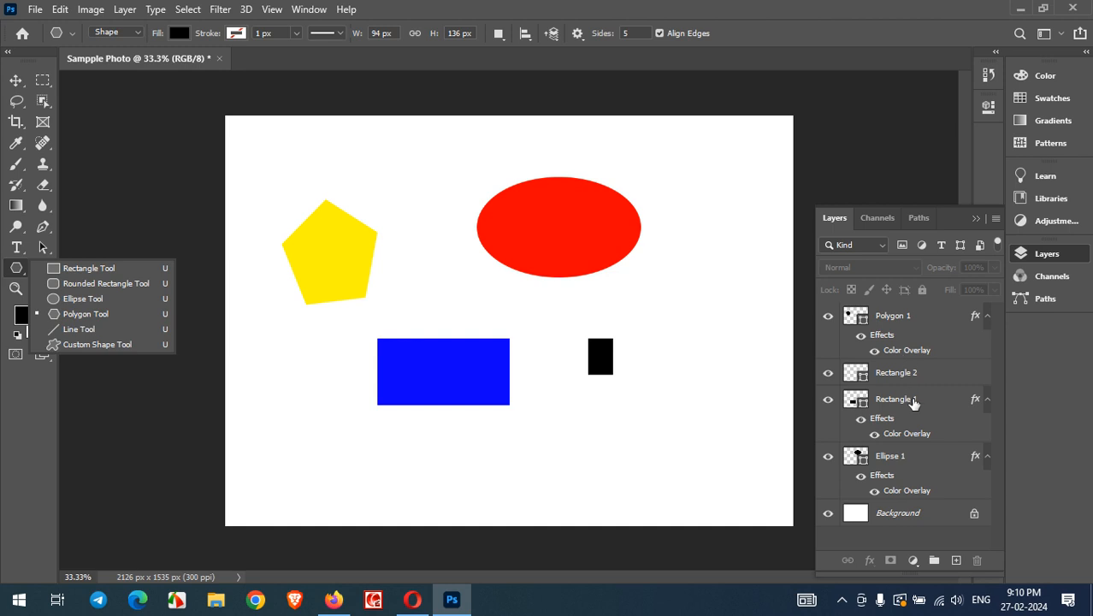
{"action": "left_click", "coordinate": [911, 454]}
{"action": "left_click", "coordinate": [911, 438]}
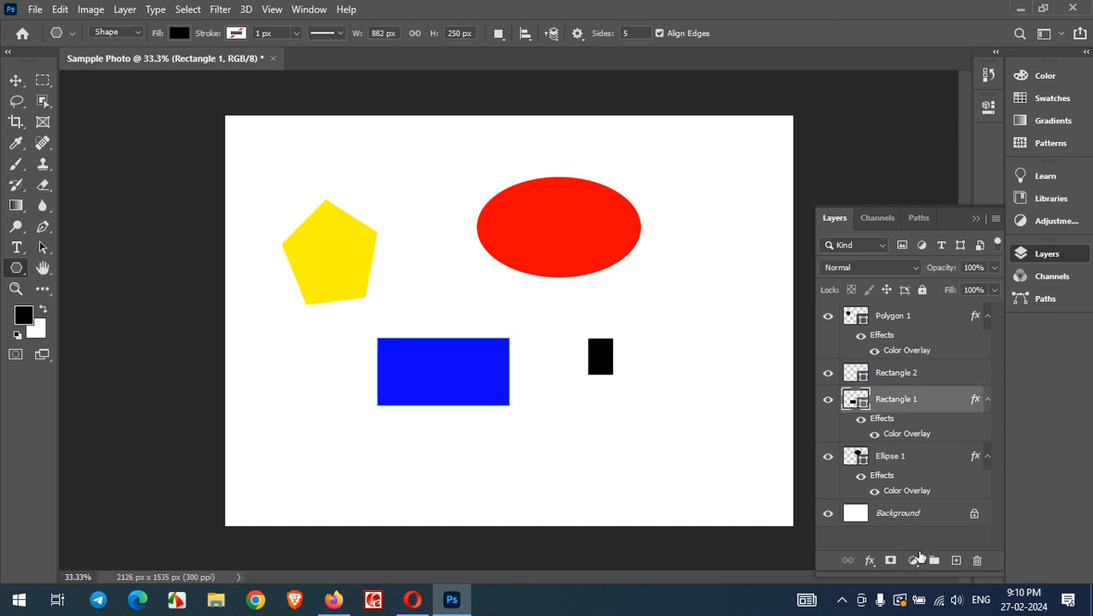
{"action": "left_click", "coordinate": [869, 560]}
{"action": "left_click", "coordinate": [908, 500]}
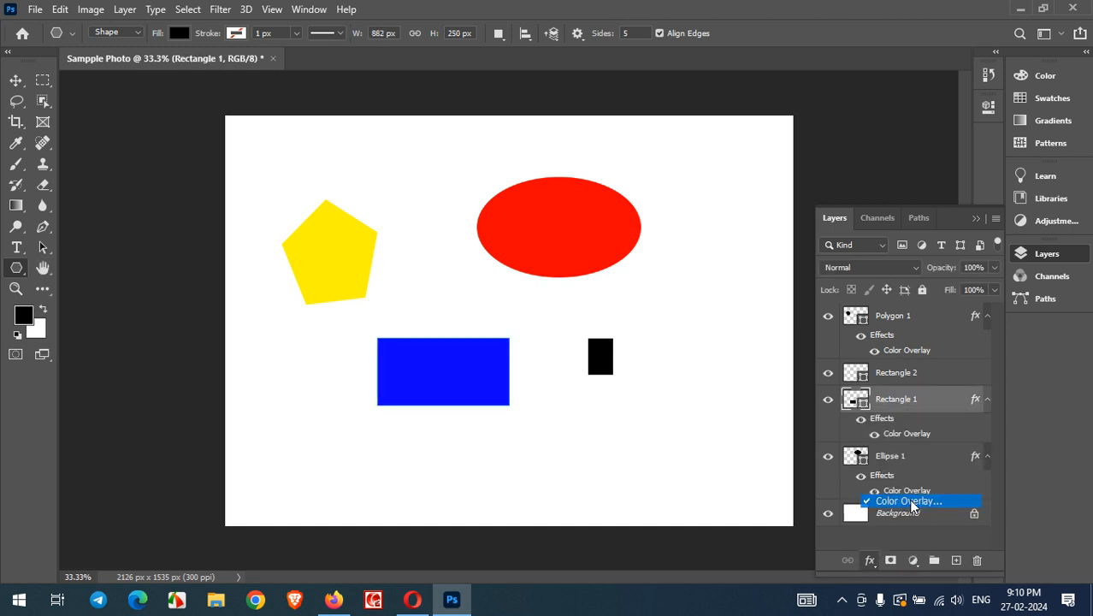
{"action": "left_click", "coordinate": [635, 199]}
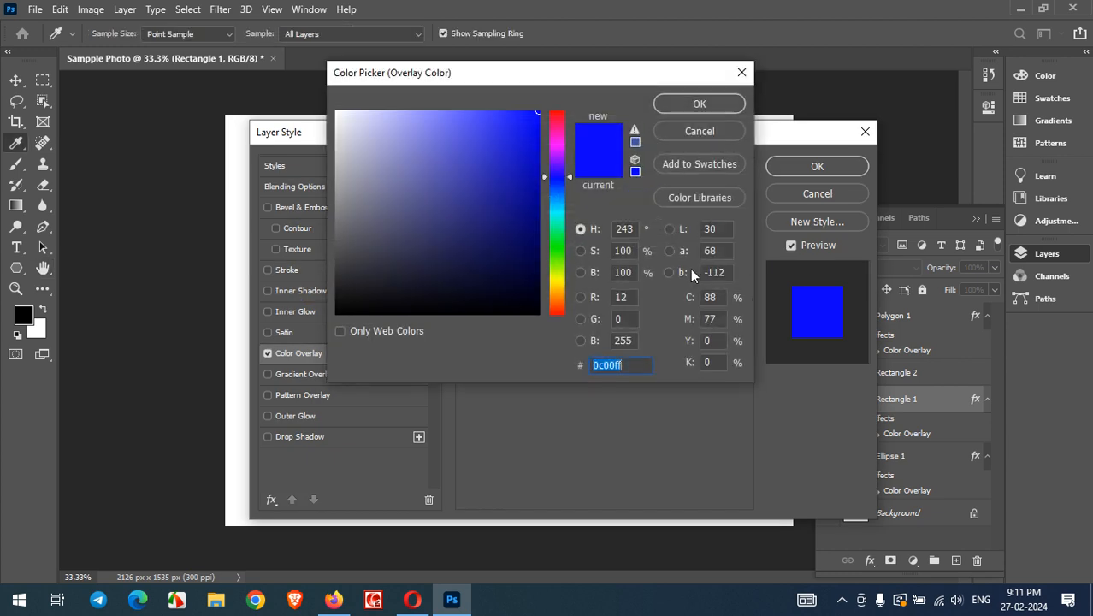
{"action": "left_click", "coordinate": [557, 242]}
{"action": "left_click", "coordinate": [688, 106]}
{"action": "left_click", "coordinate": [795, 170]}
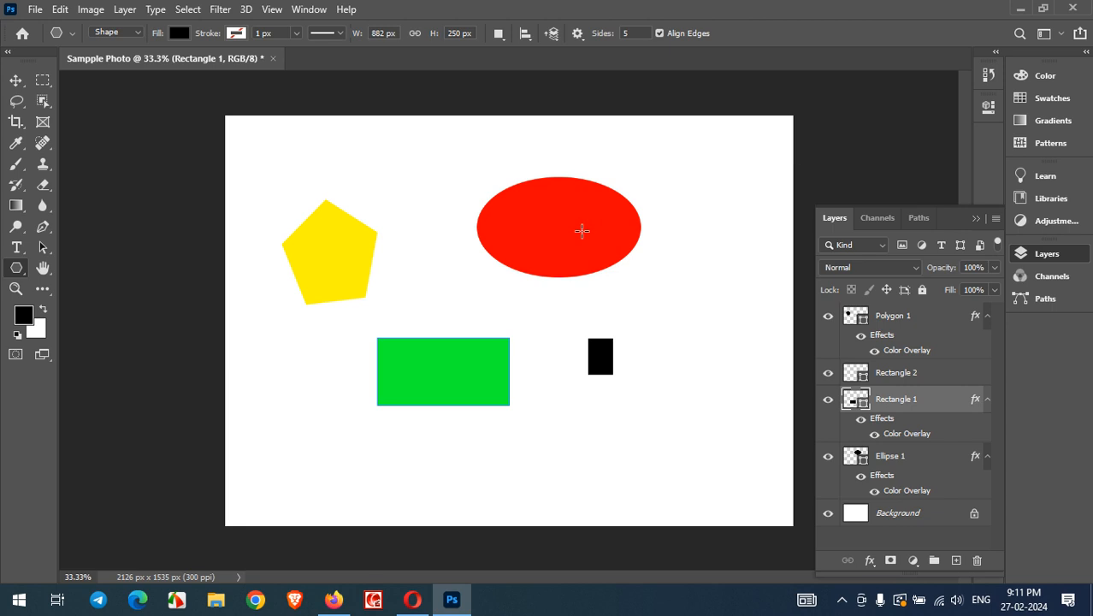
Save the document on the computer as Sampple Photo in Photoshop (PSD) format with Maximize Compatibility, setting the save-location prompt not to show again.
{"action": "left_click", "coordinate": [35, 9]}
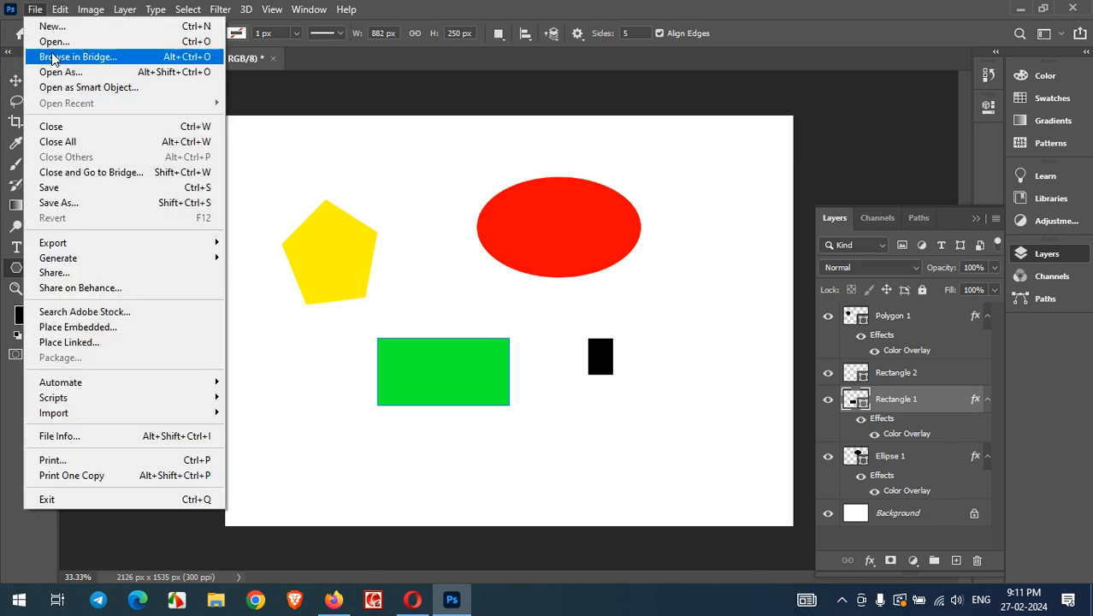
{"action": "left_click", "coordinate": [88, 203]}
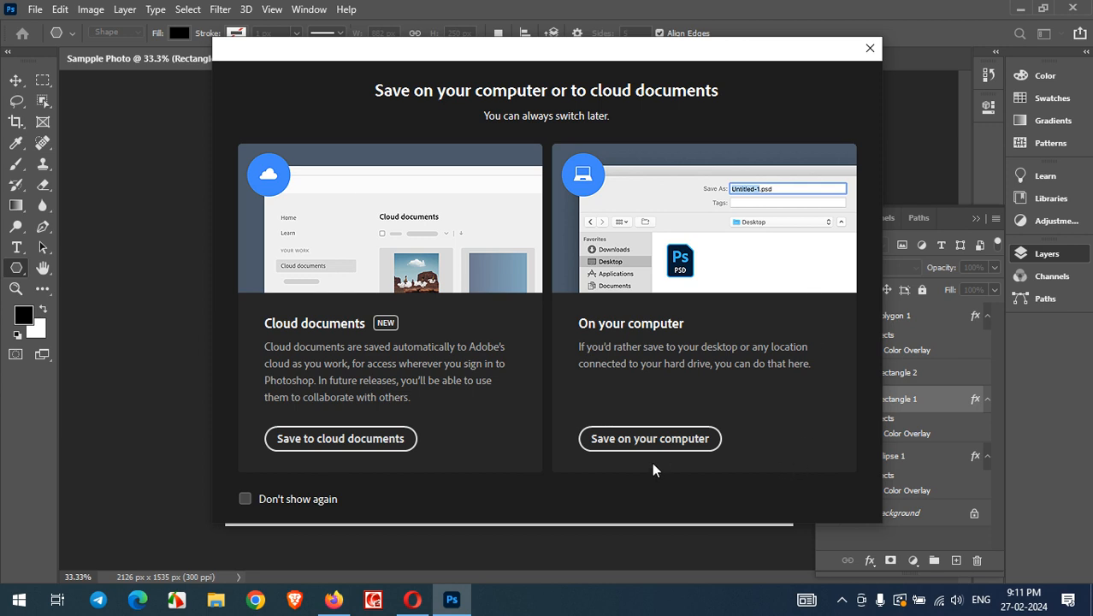
{"action": "left_click", "coordinate": [300, 501]}
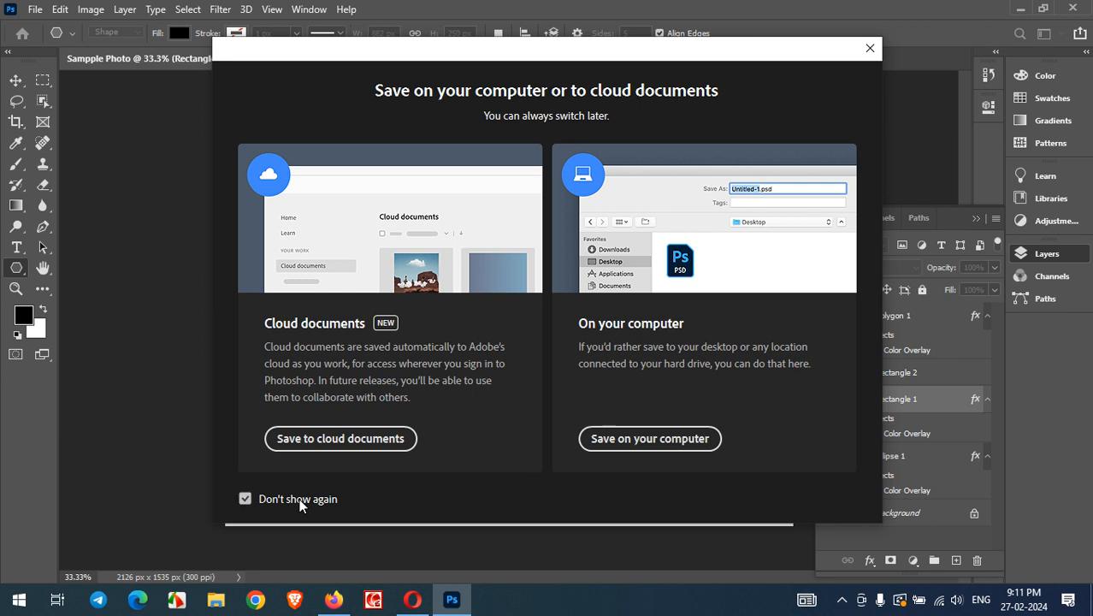
{"action": "left_click", "coordinate": [655, 449]}
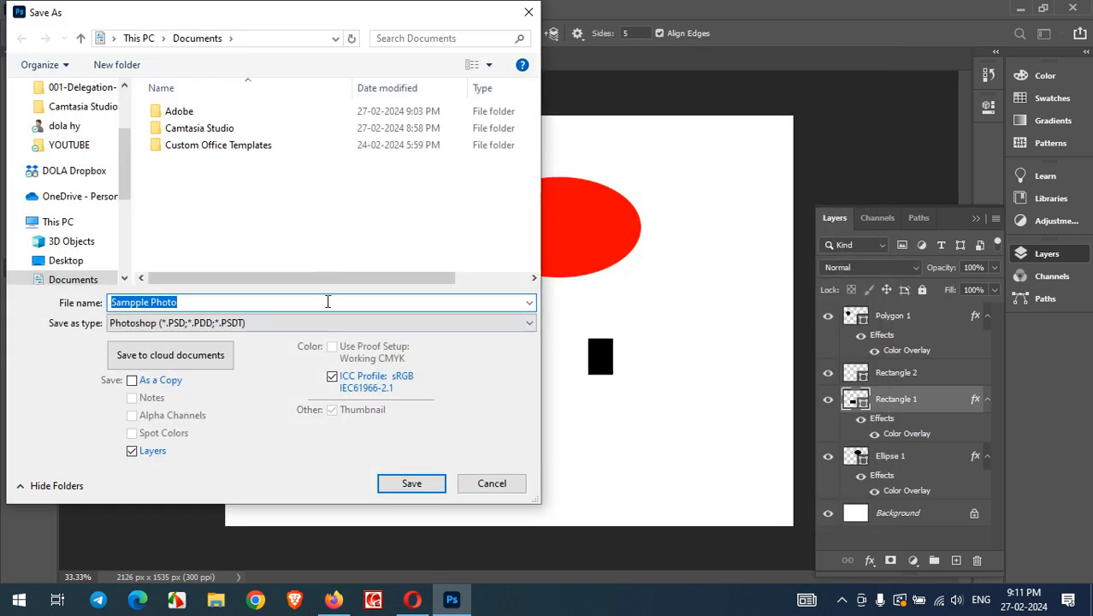
{"action": "left_click", "coordinate": [158, 324]}
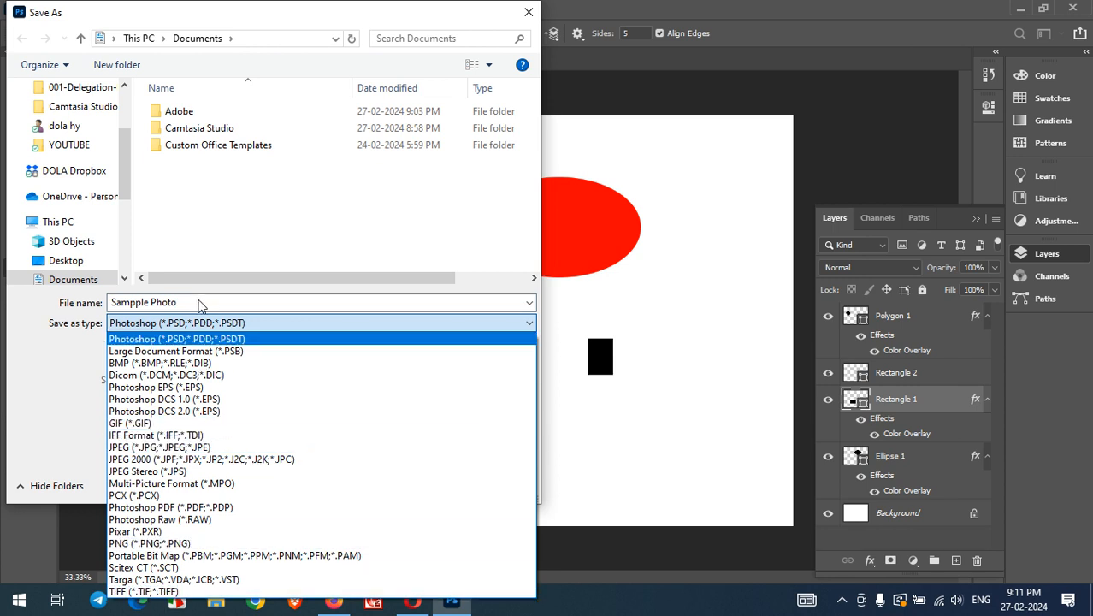
{"action": "left_click", "coordinate": [172, 339]}
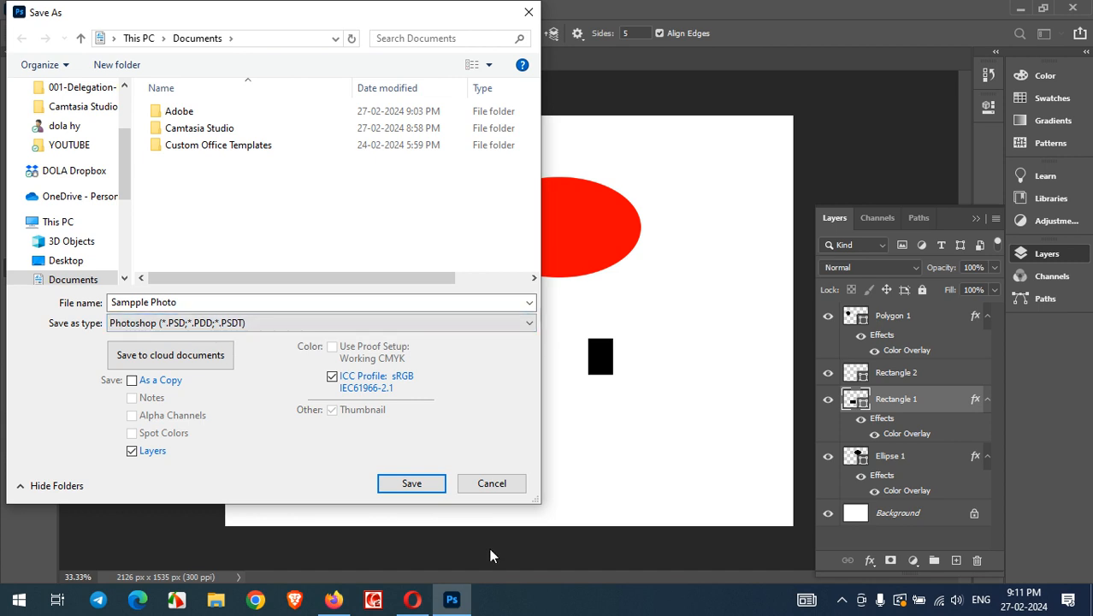
{"action": "left_click", "coordinate": [412, 484]}
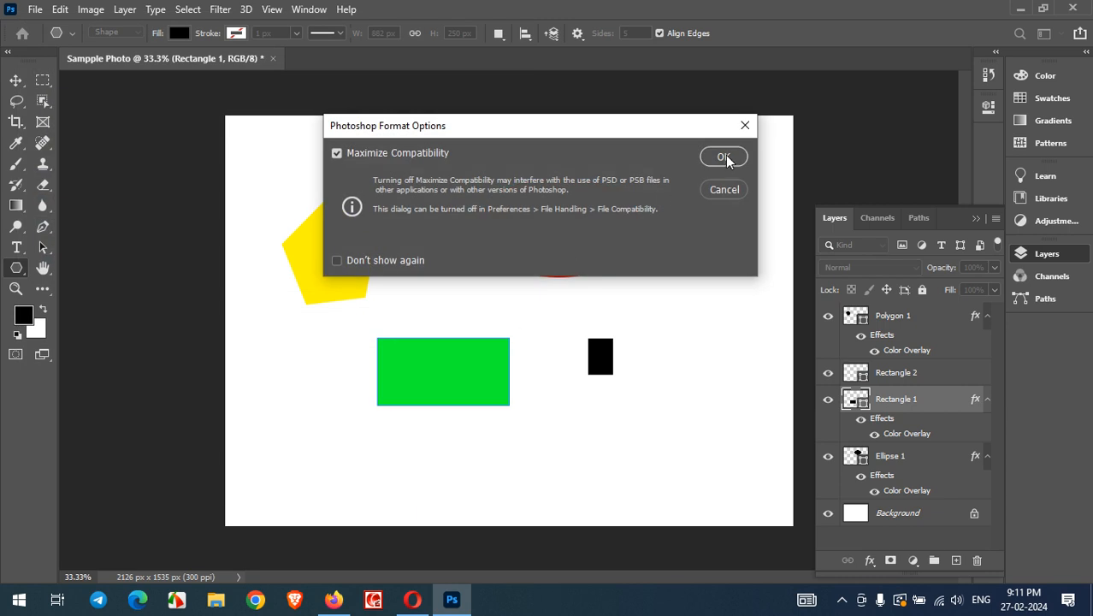
{"action": "left_click", "coordinate": [725, 155]}
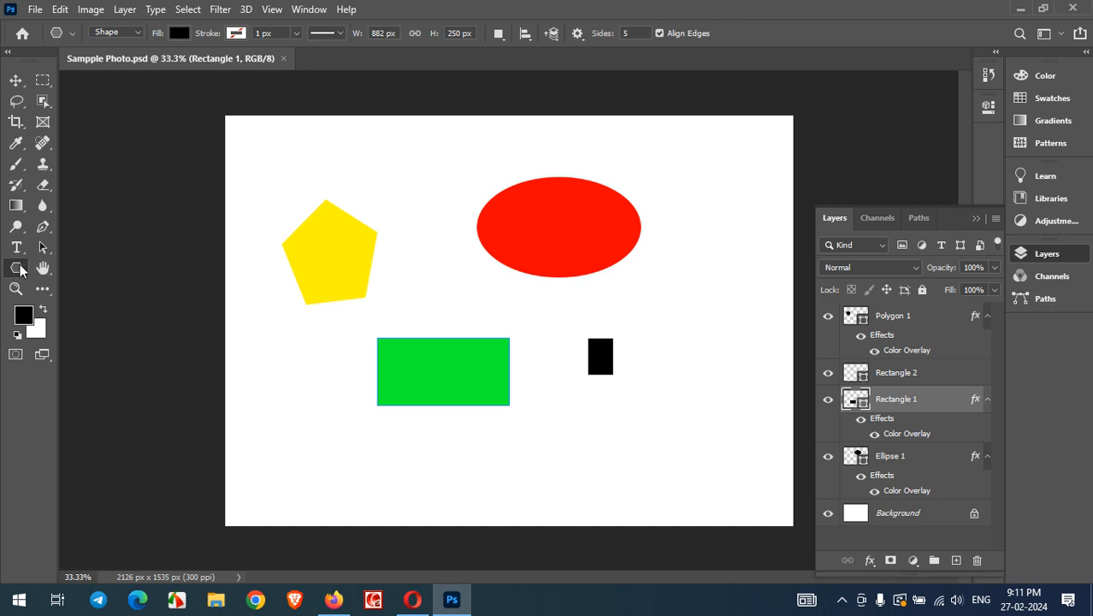
Select the red ellipse and the yellow pentagon in turn with the Move tool, and close Photoshop.
{"action": "left_click", "coordinate": [15, 80]}
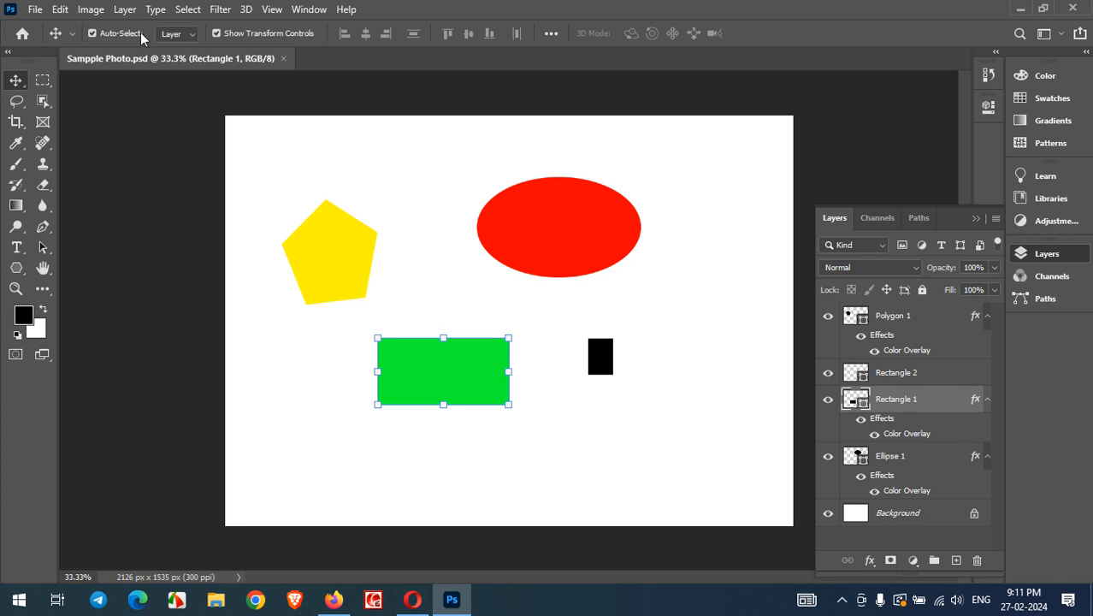
{"action": "left_click", "coordinate": [563, 253]}
{"action": "left_click", "coordinate": [353, 257]}
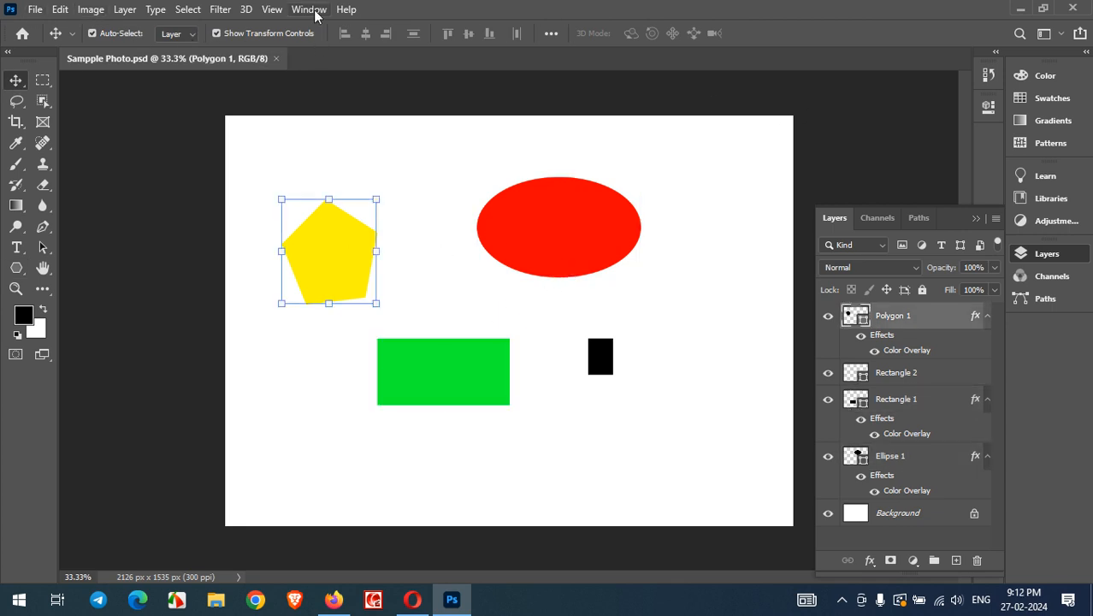
{"action": "left_click", "coordinate": [1074, 9]}
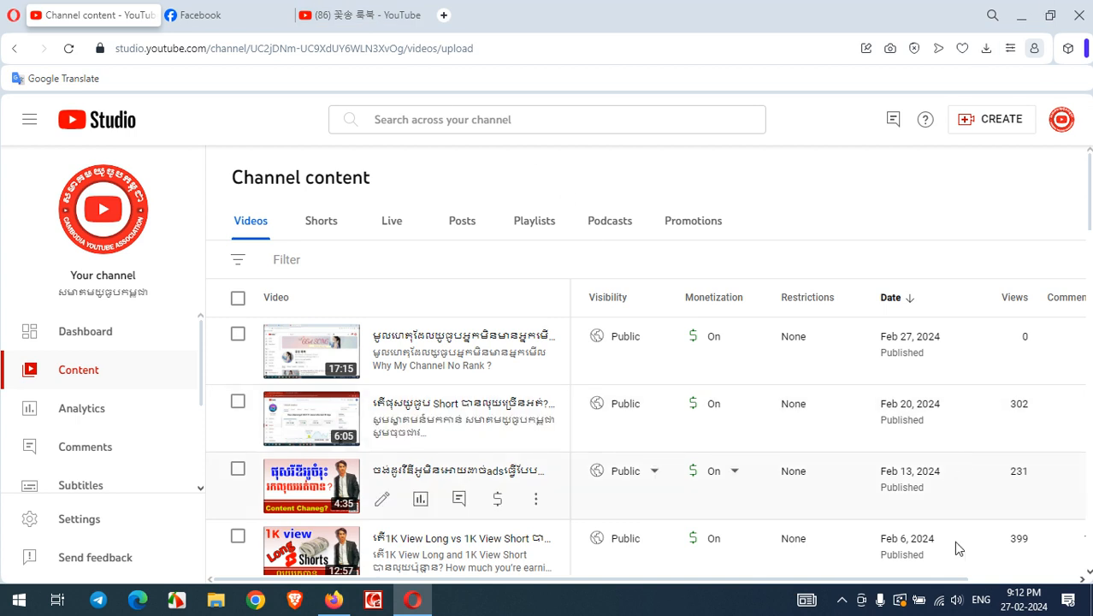
{"action": "left_click", "coordinate": [842, 599]}
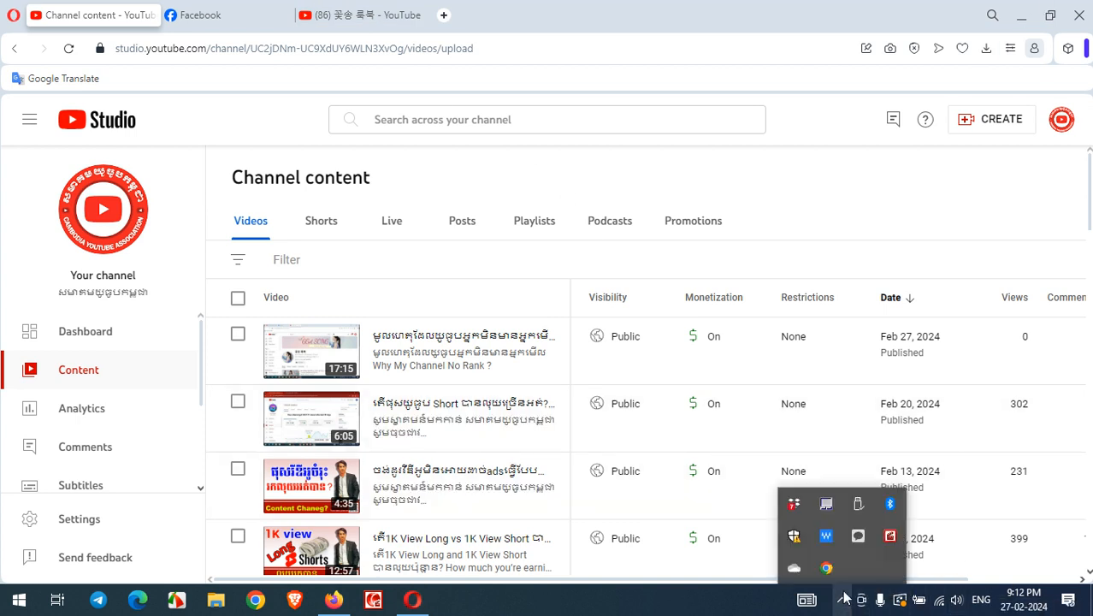